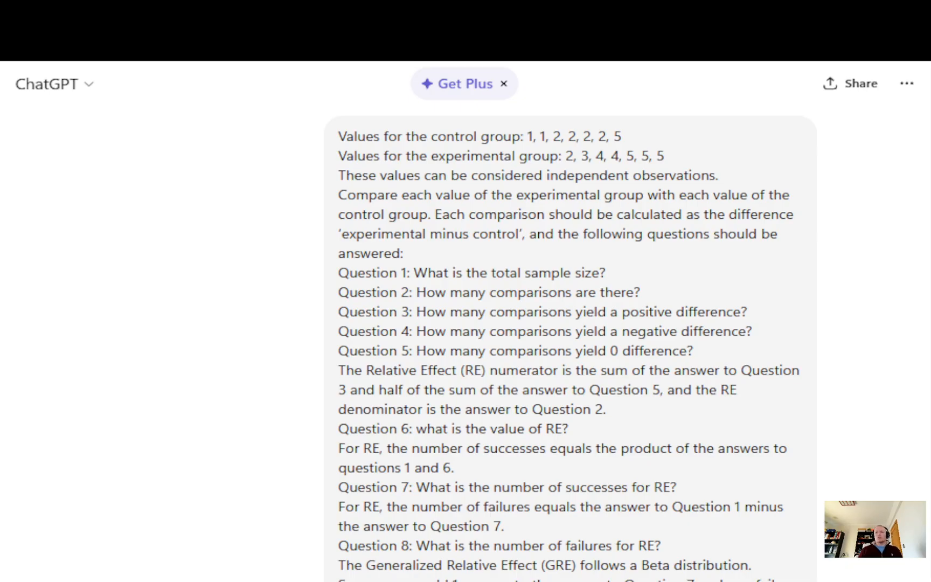
Step: Examine the prompt's control and experimental group values, the independence statement, and the 'experimental minus control' comparison instruction
left_click_drag(345, 137, 524, 139)
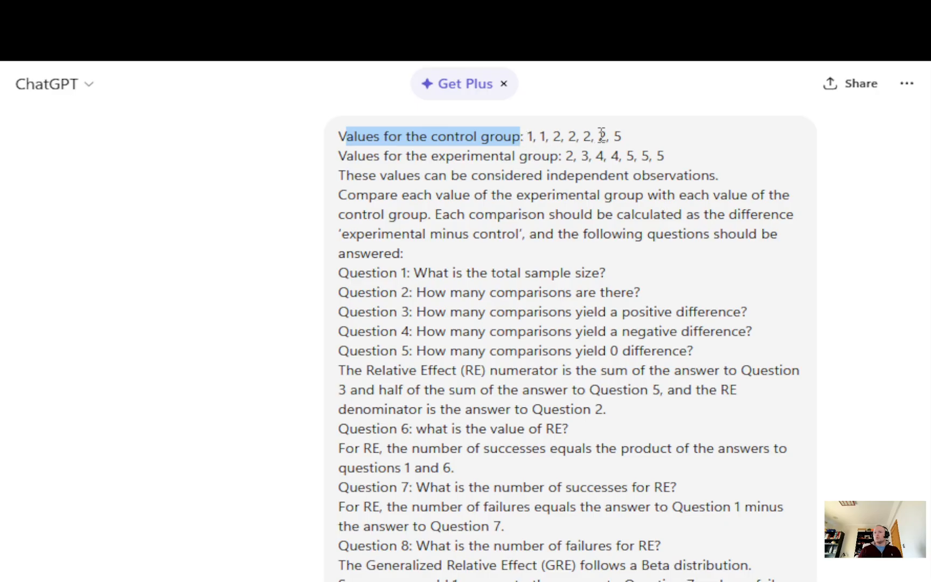
left_click_drag(340, 155, 559, 157)
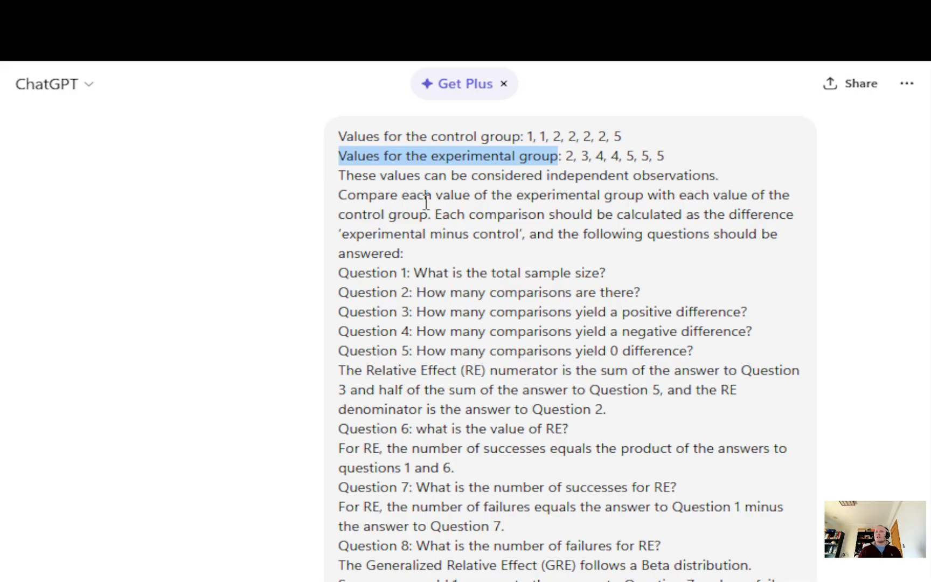
left_click(344, 177)
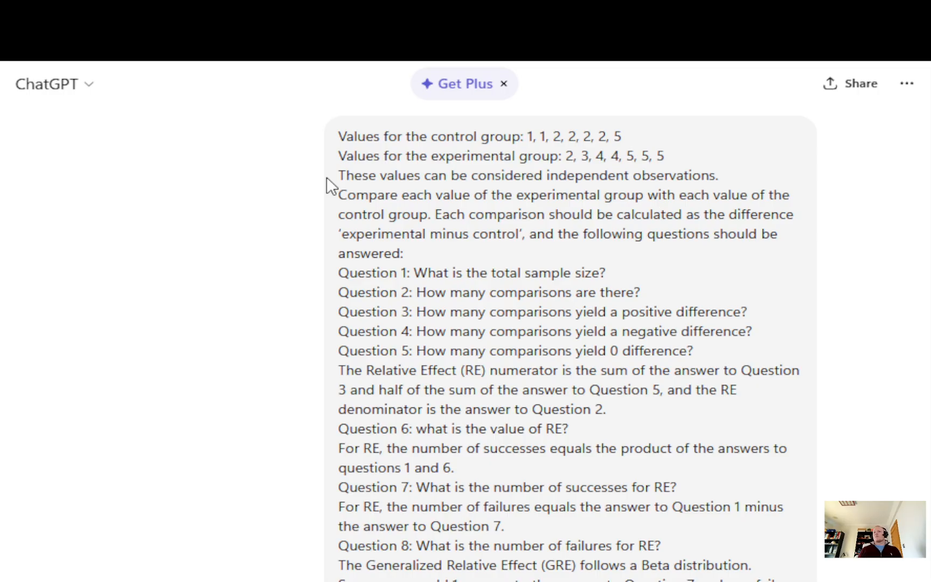
left_click_drag(338, 176, 715, 180)
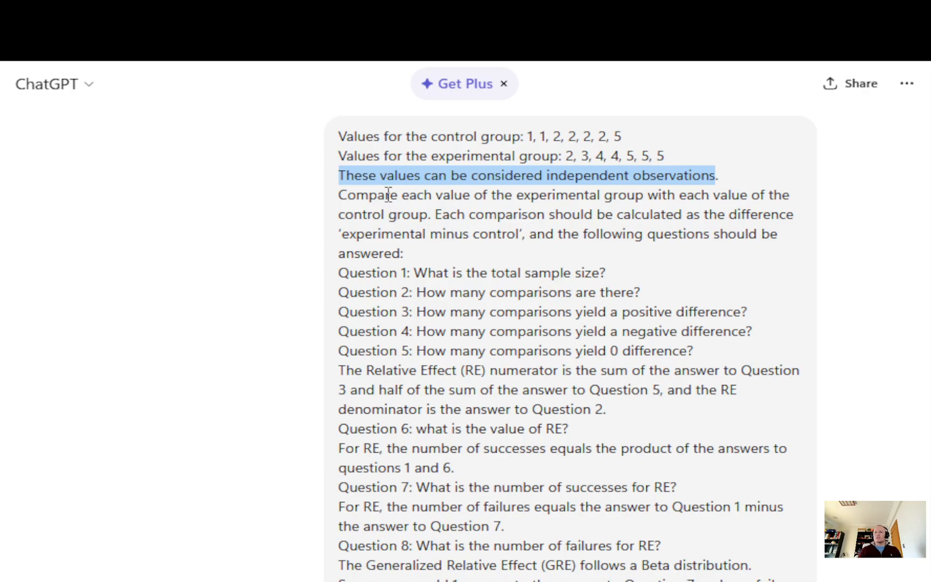
left_click(331, 187)
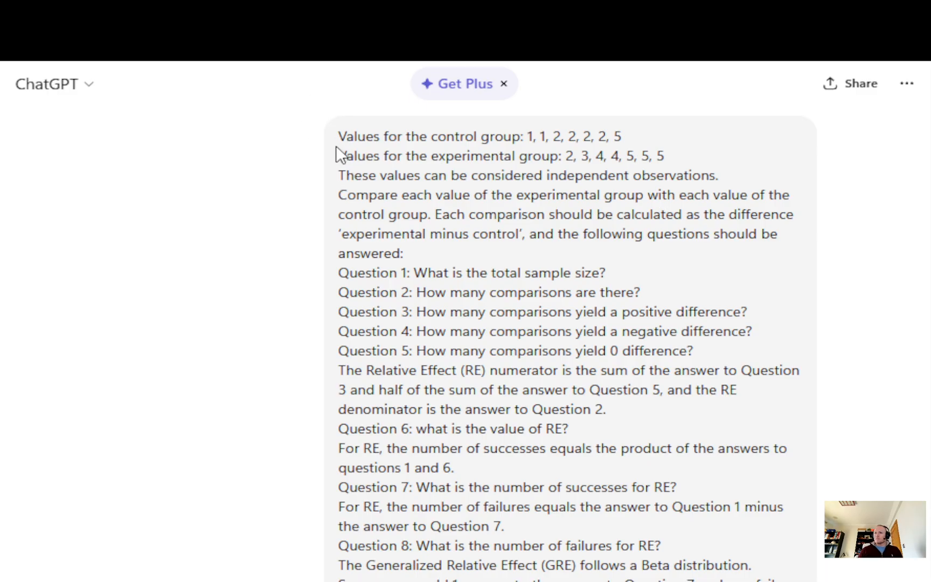
left_click_drag(339, 137, 665, 156)
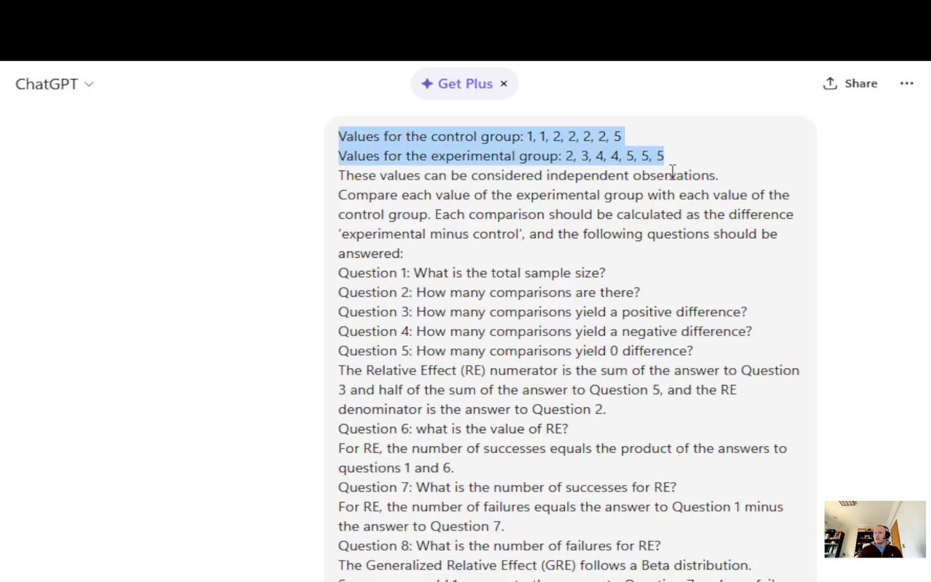
left_click(591, 202)
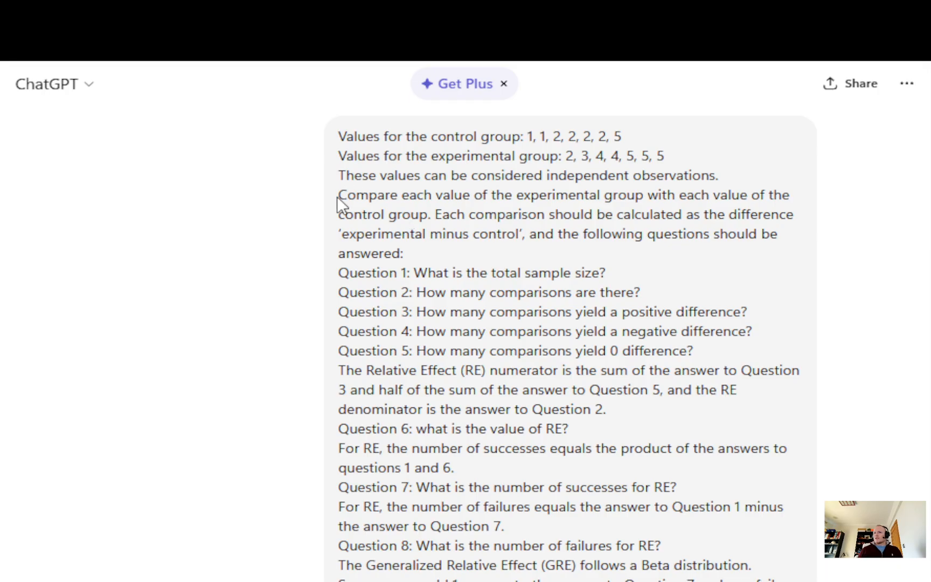
left_click_drag(344, 198, 415, 249)
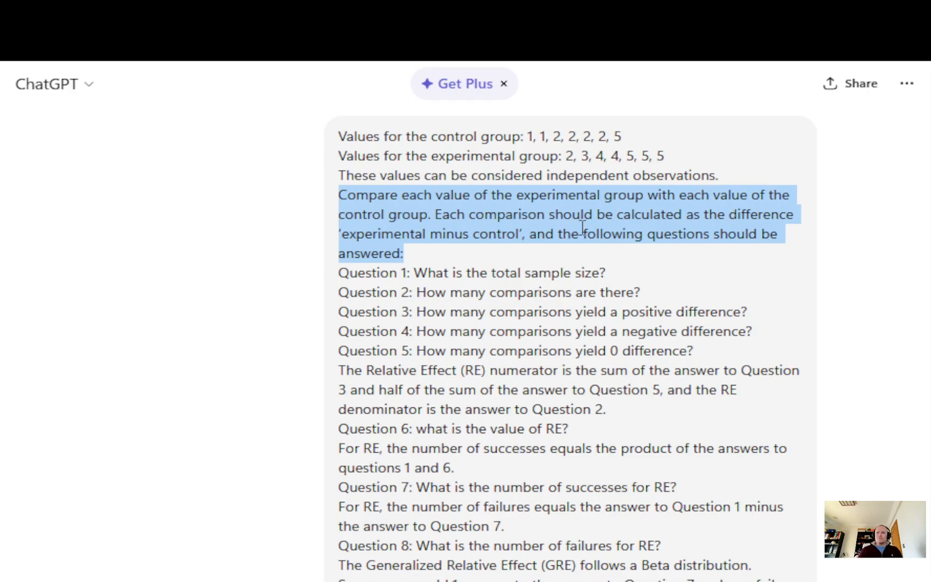
left_click(571, 249)
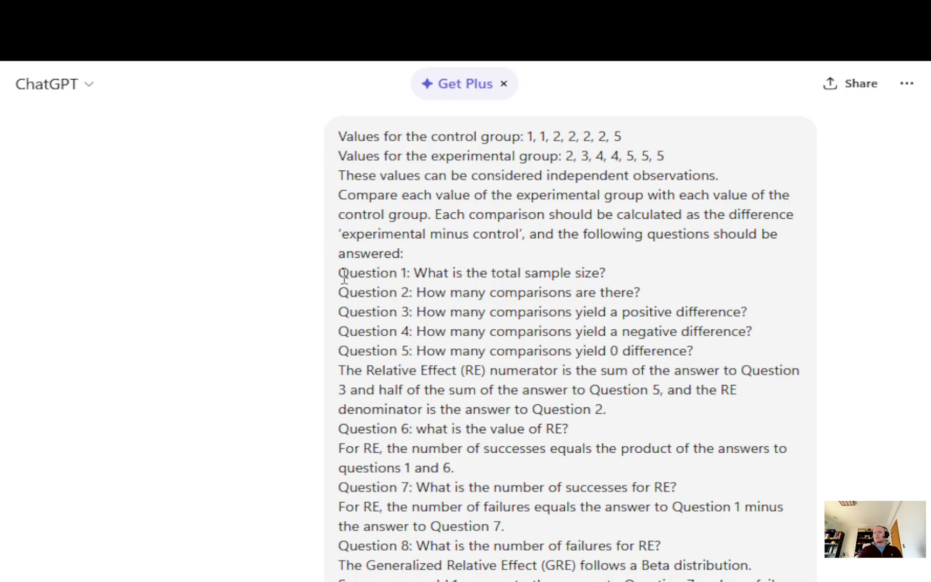
Step: Read Questions 1 to 5 on sample size and pairwise comparisons, relating them to the listed group values
left_click_drag(340, 275, 407, 275)
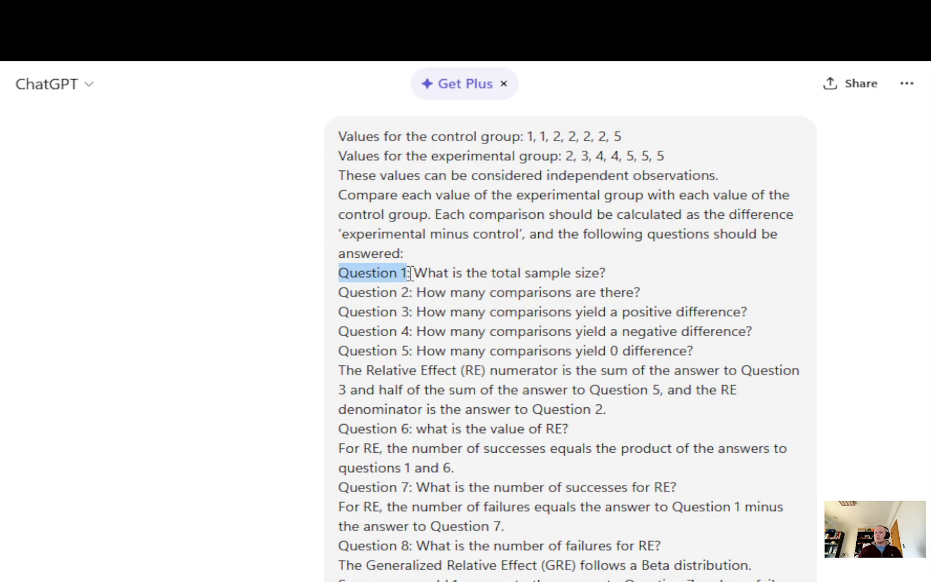
left_click(334, 277)
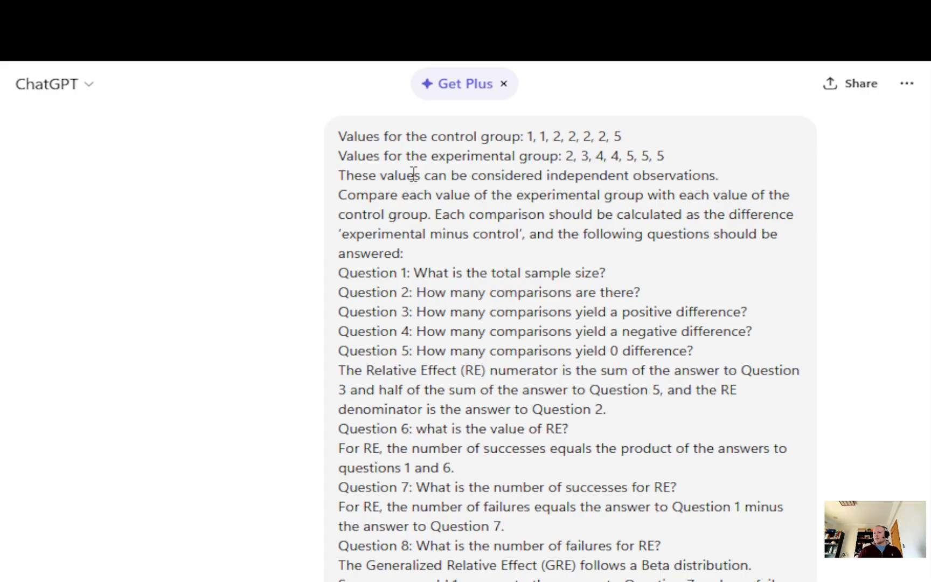
double_click(569, 155)
left_click(557, 135)
double_click(557, 135)
left_click(563, 135)
scroll(397, 351, "down", 2)
scroll(443, 307, "down", 2)
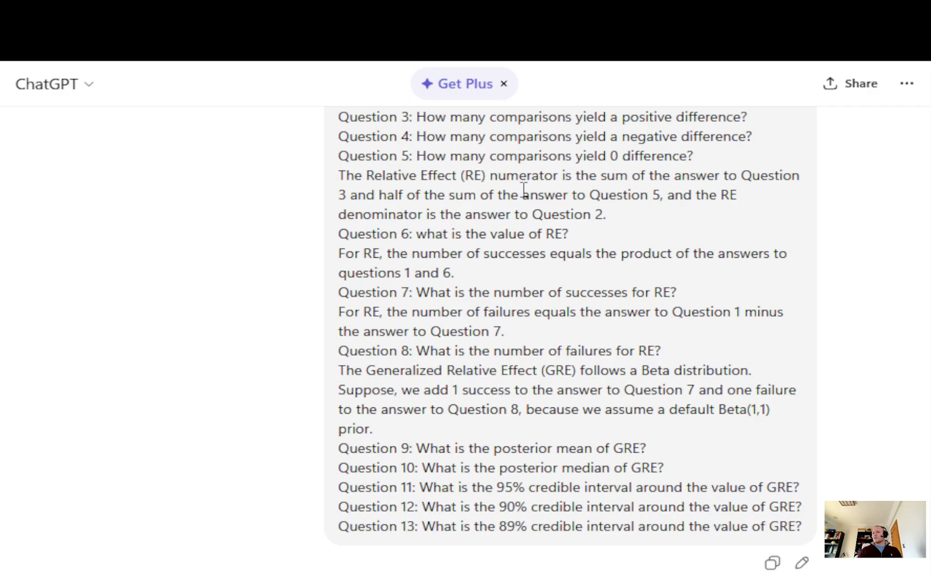
scroll(490, 264, "up", 2)
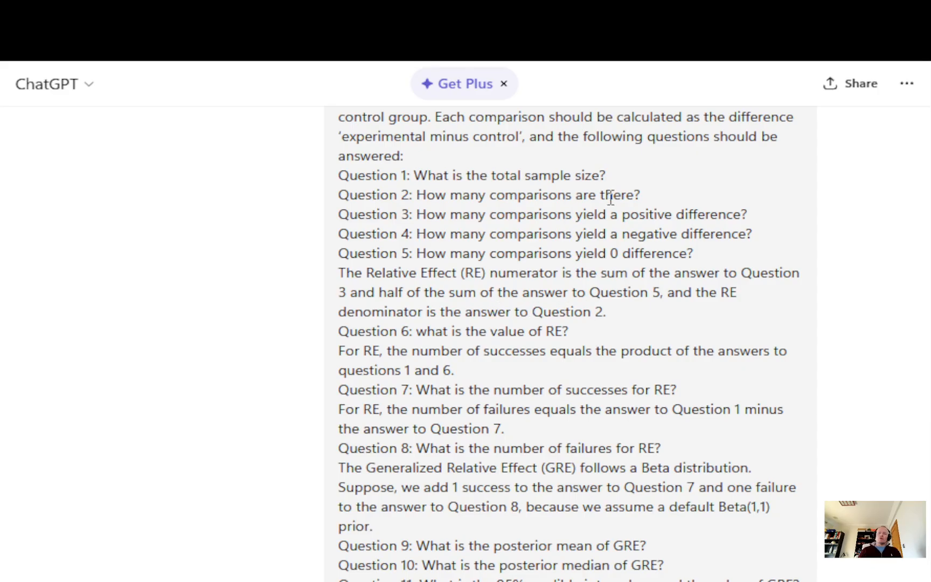
scroll(569, 331, "down", 3)
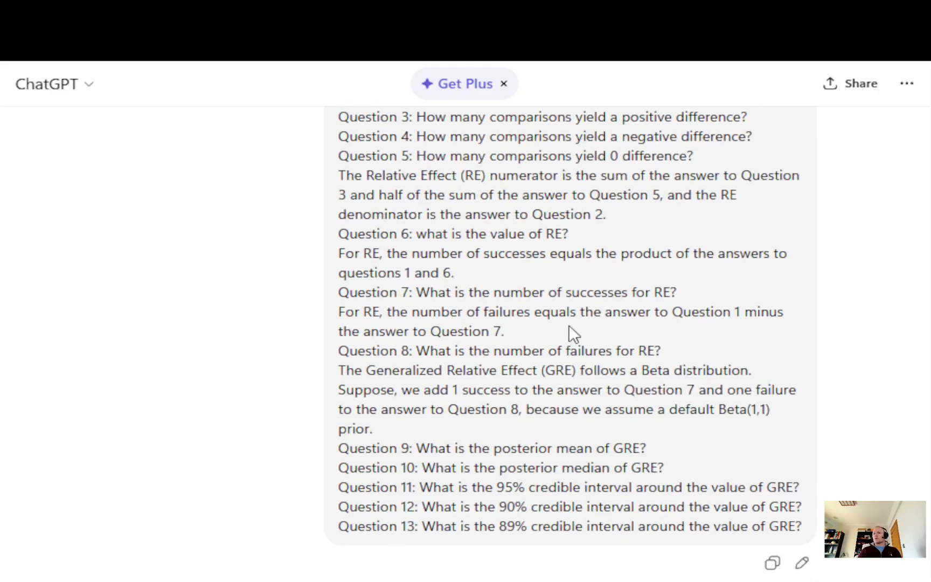
Step: Examine Questions 6 to 8 and how the Relative Effect's value, successes and failures are defined
left_click_drag(341, 233, 411, 237)
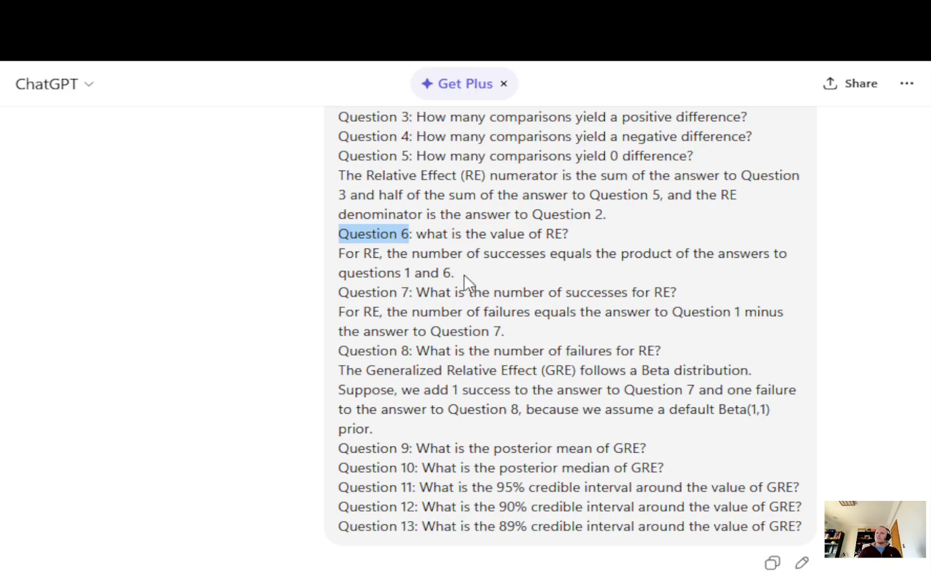
scroll(464, 274, "down", 2)
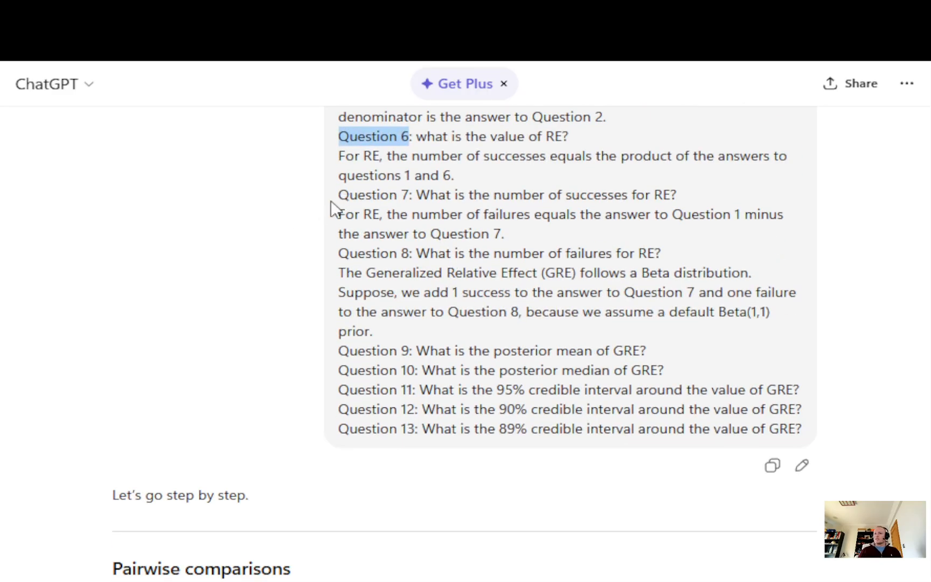
left_click_drag(338, 195, 409, 195)
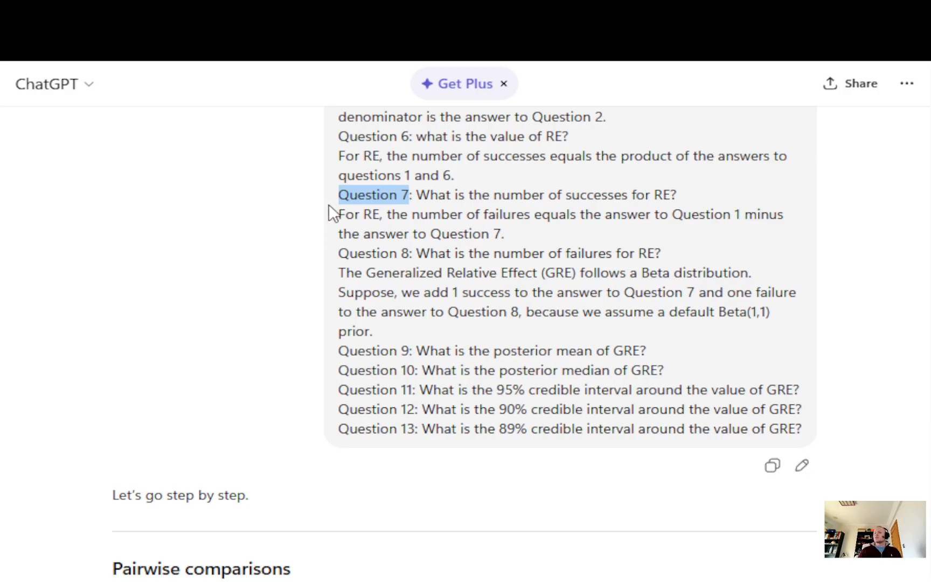
left_click_drag(338, 214, 501, 234)
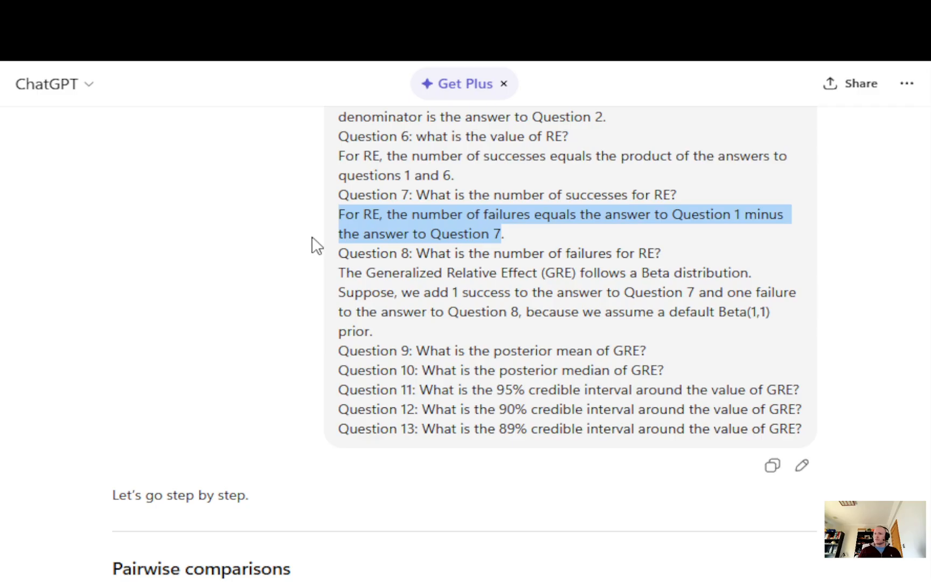
scroll(315, 243, "up", 4)
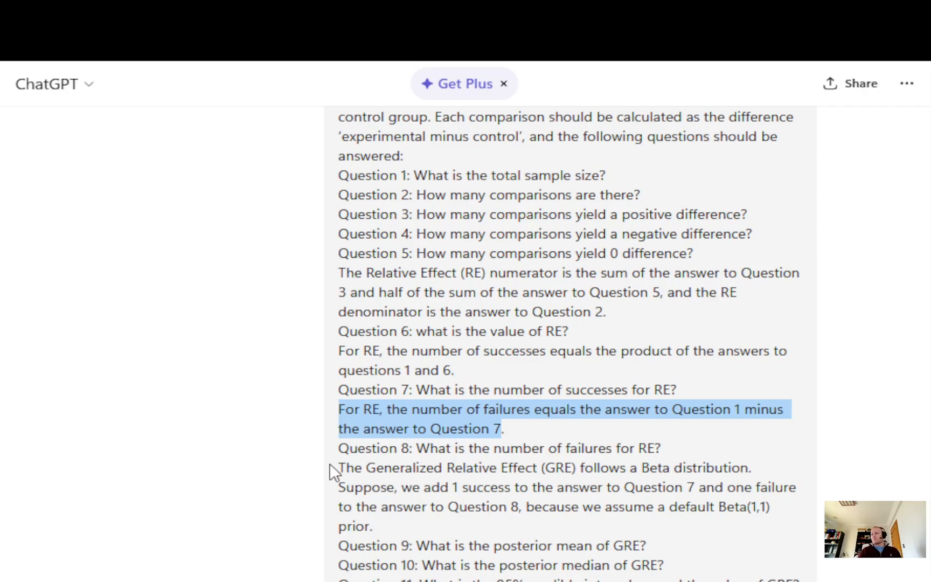
scroll(330, 464, "down", 4)
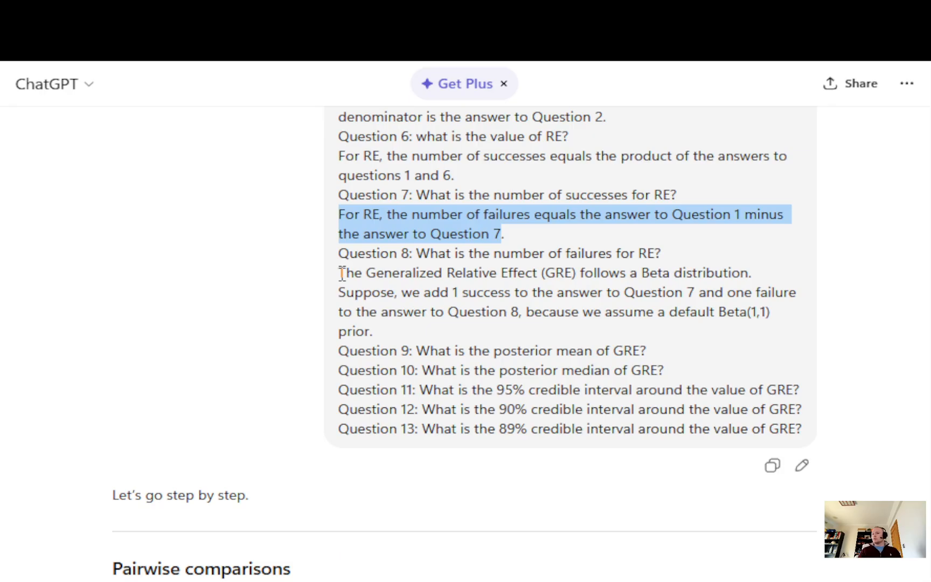
Step: Examine the Generalized Relative Effect statement and the default Beta(1,1) prior, relating them to Questions 7 and 8
left_click_drag(341, 273, 578, 274)
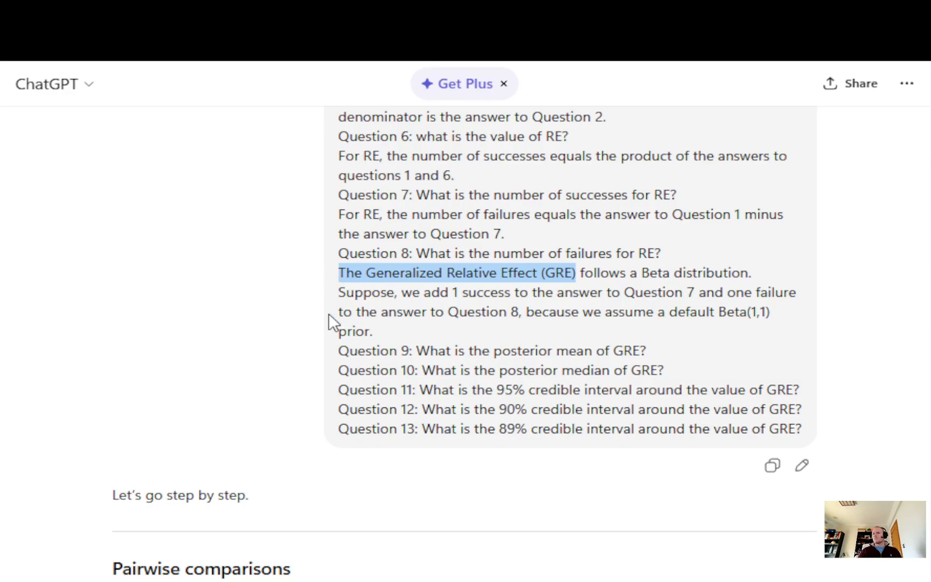
left_click_drag(339, 292, 509, 333)
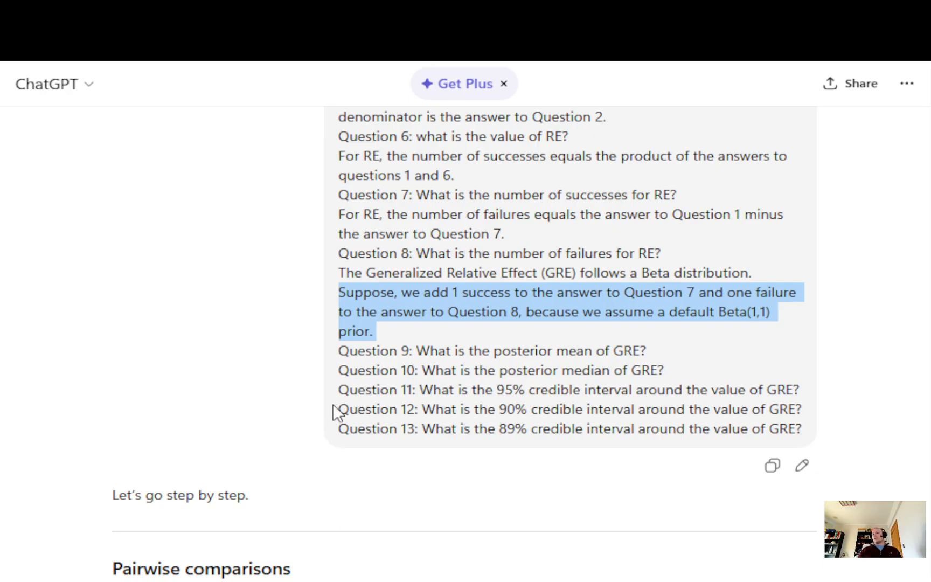
left_click(340, 364)
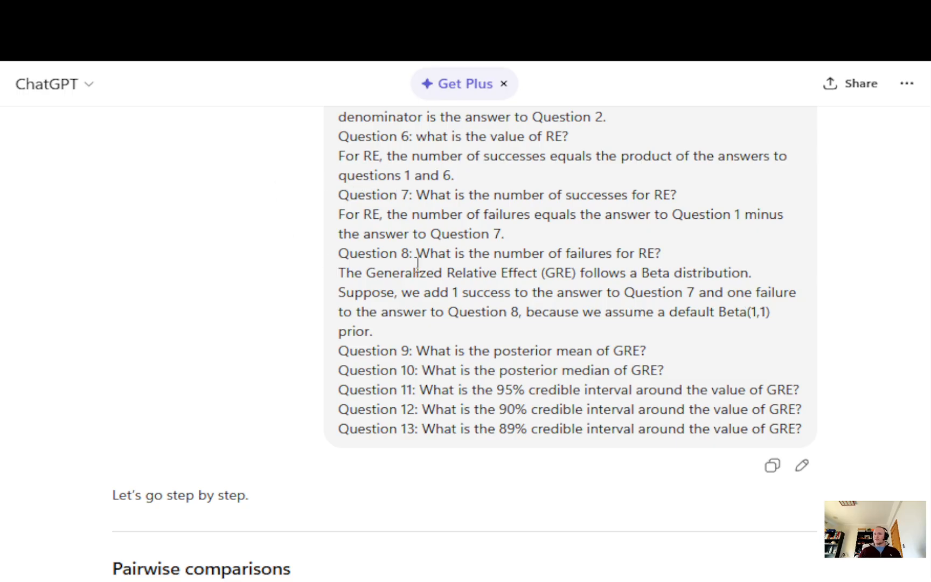
left_click_drag(339, 195, 668, 264)
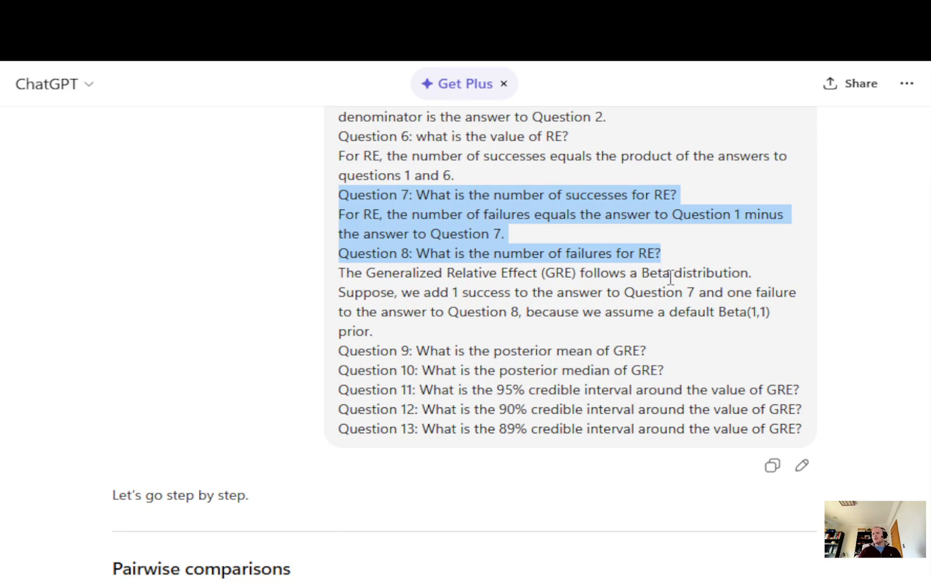
left_click(665, 328)
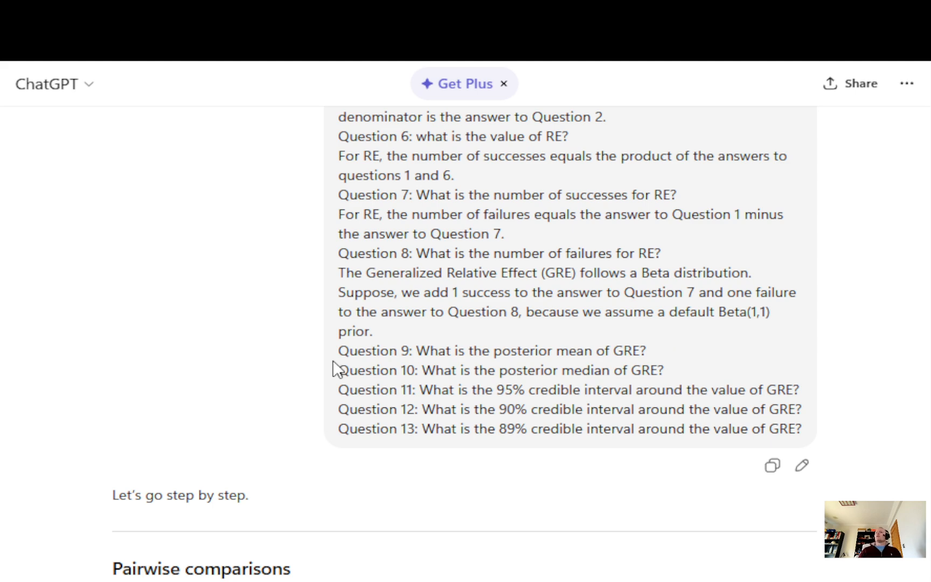
Step: Read Questions 9 to 13 on the posterior mean, posterior median, and 95%, 90% and 89% credible intervals of GRE
left_click_drag(337, 350, 411, 347)
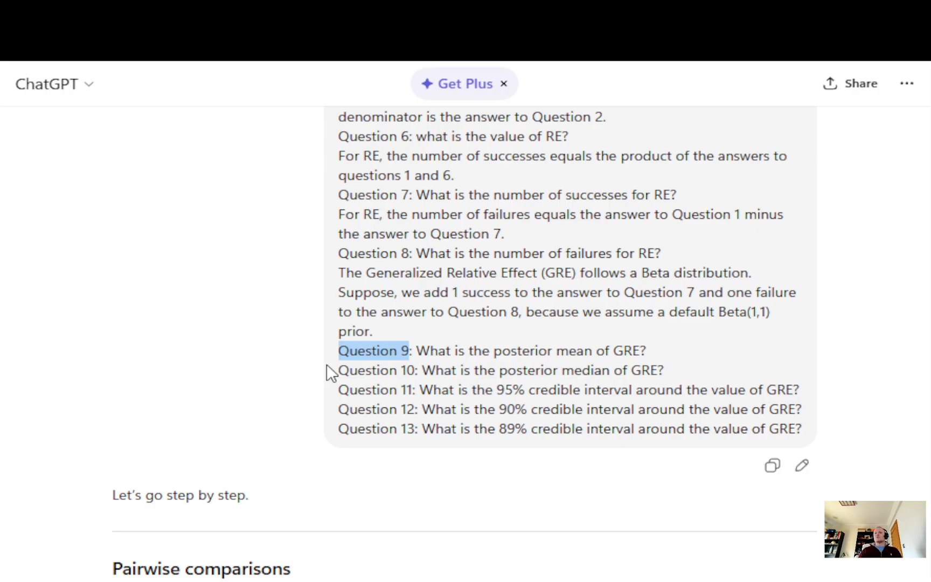
left_click_drag(338, 370, 416, 375)
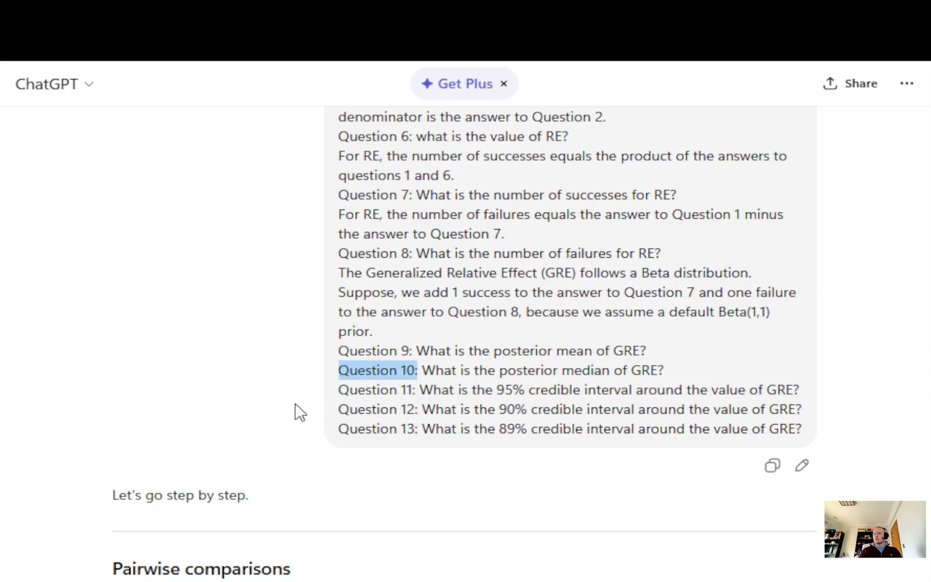
left_click(314, 411)
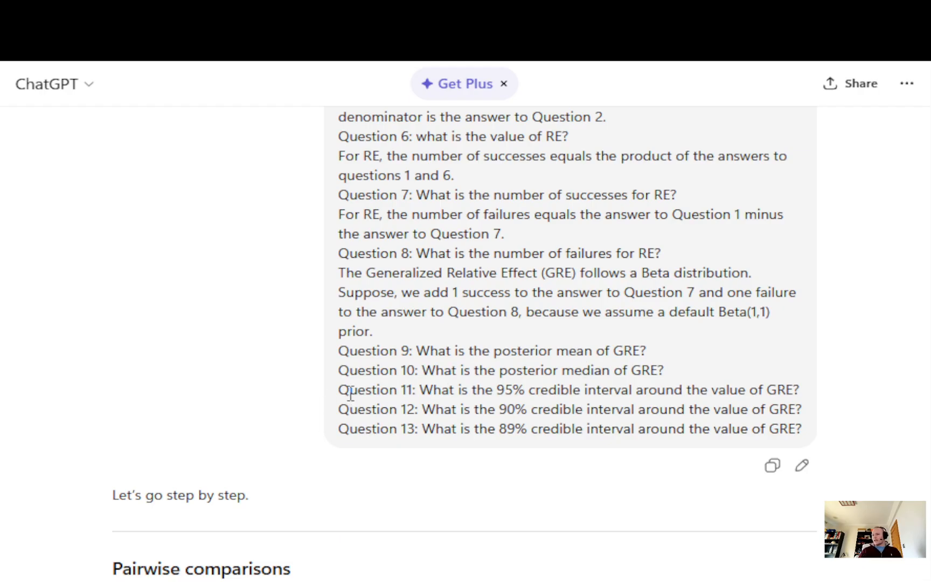
left_click_drag(496, 389, 632, 389)
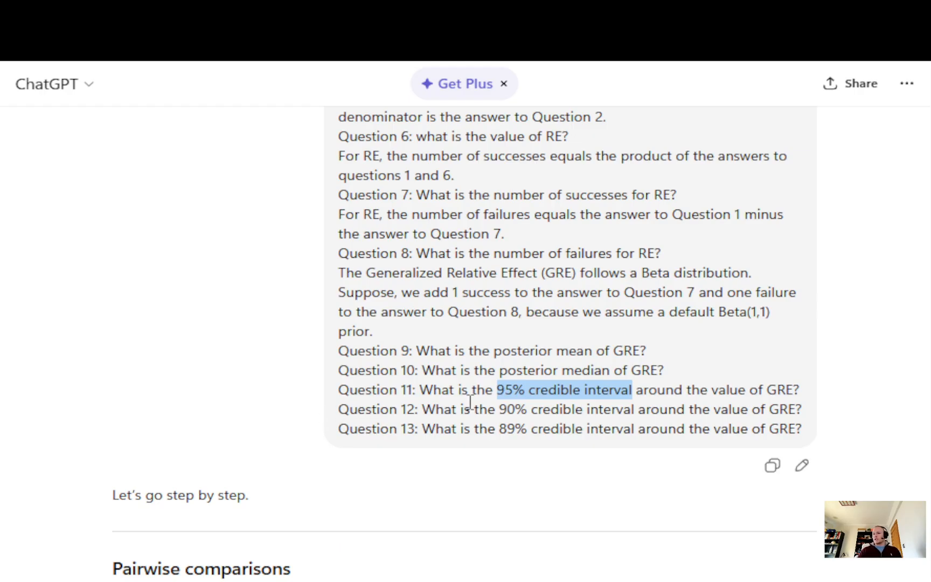
left_click_drag(498, 430, 534, 439)
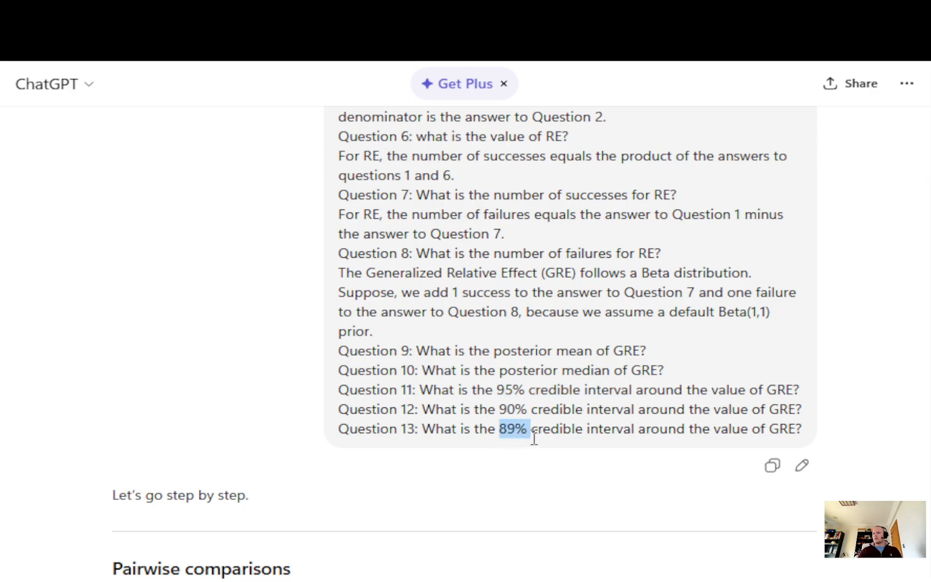
left_click(325, 430)
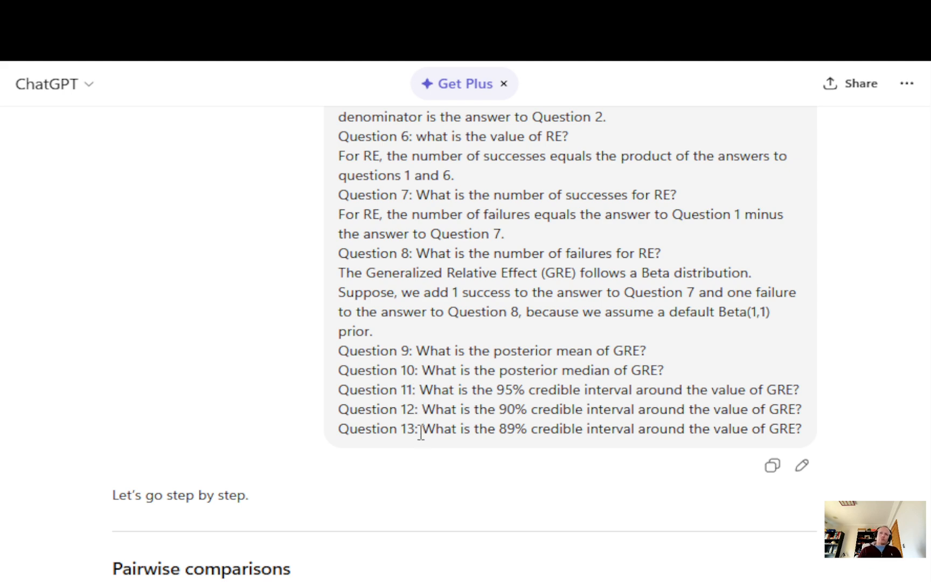
Step: Review the whole prompt again from the group values down to Question 13 and the start of the answer
scroll(301, 448, "up", 5)
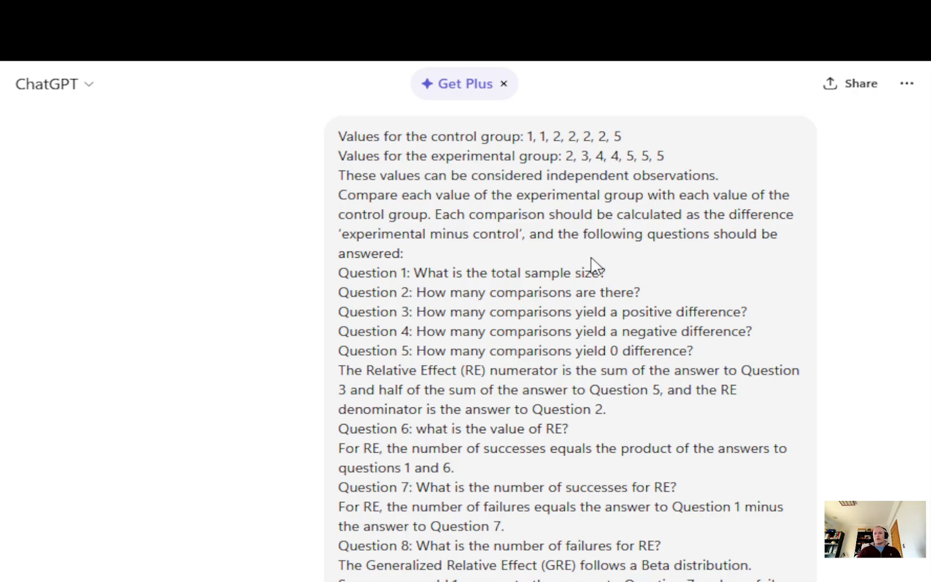
scroll(561, 269, "down", 2)
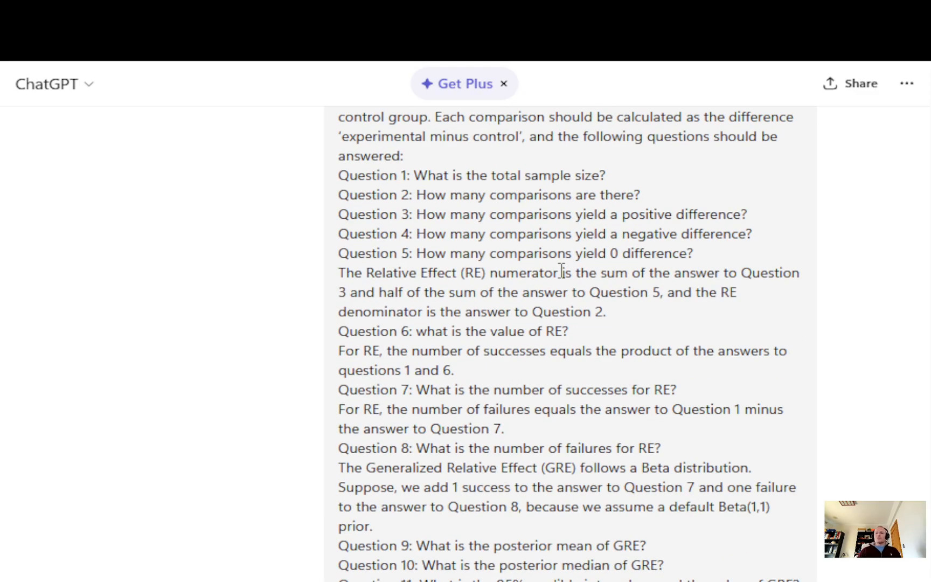
scroll(562, 271, "up", 2)
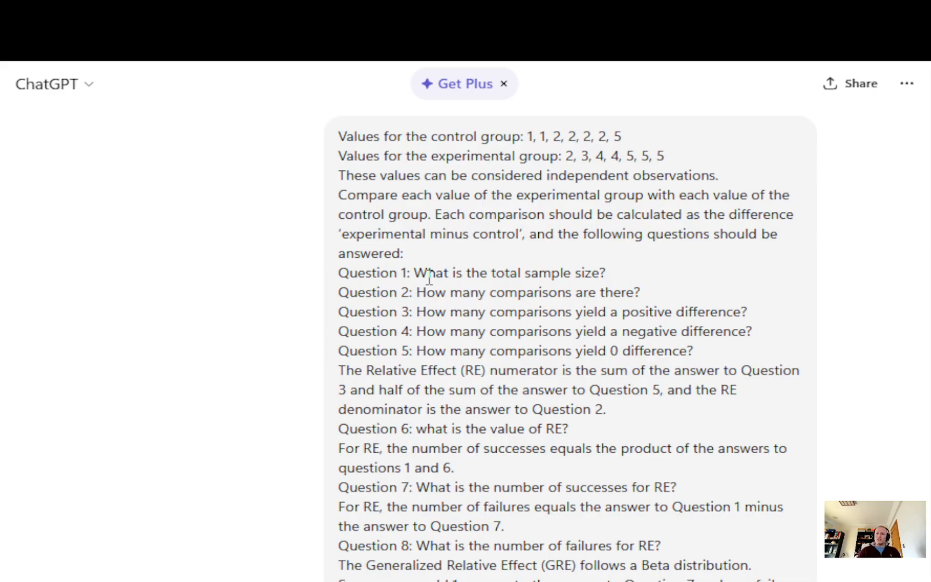
scroll(433, 332, "down", 5)
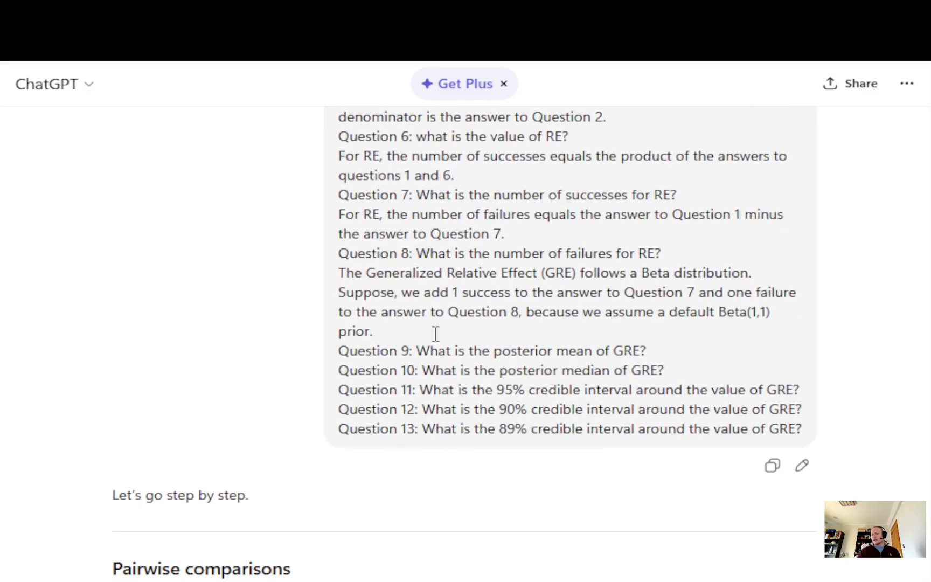
Step: Read the answer's pairwise comparison setup and its results for total sample size, number of comparisons, and positive differences
scroll(434, 333, "down", 3)
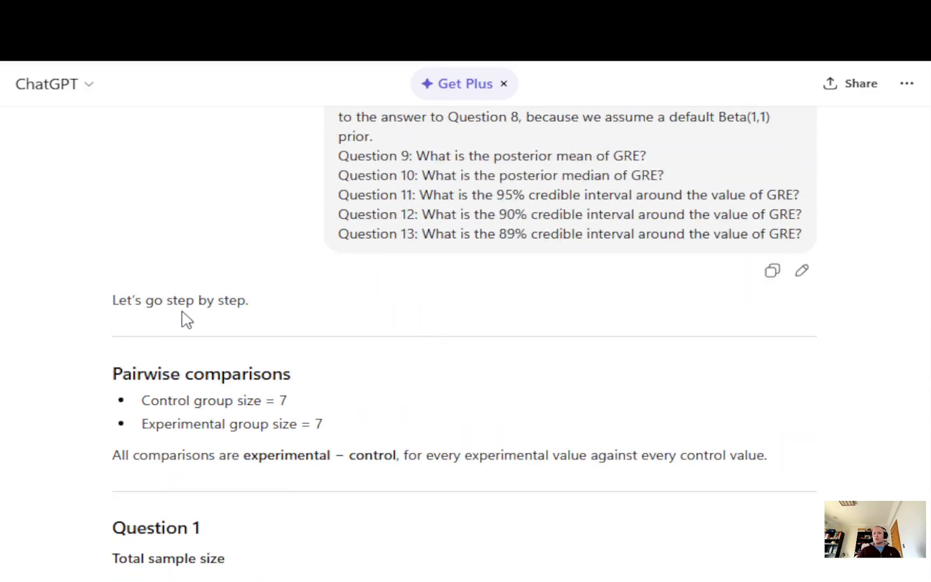
scroll(209, 323, "down", 3)
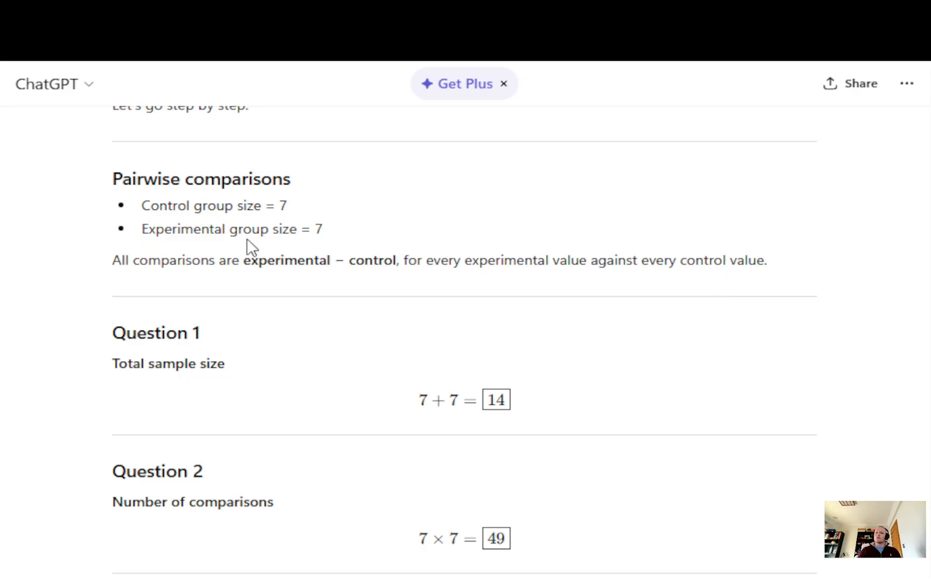
left_click_drag(113, 183, 301, 197)
left_click(91, 232)
scroll(97, 240, "down", 2)
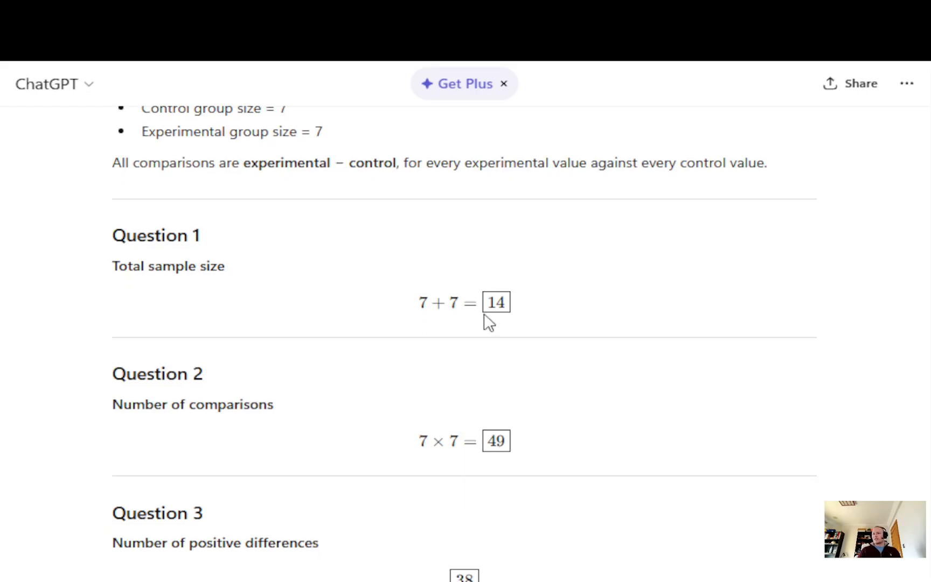
scroll(123, 307, "down", 1)
scroll(124, 307, "down", 2)
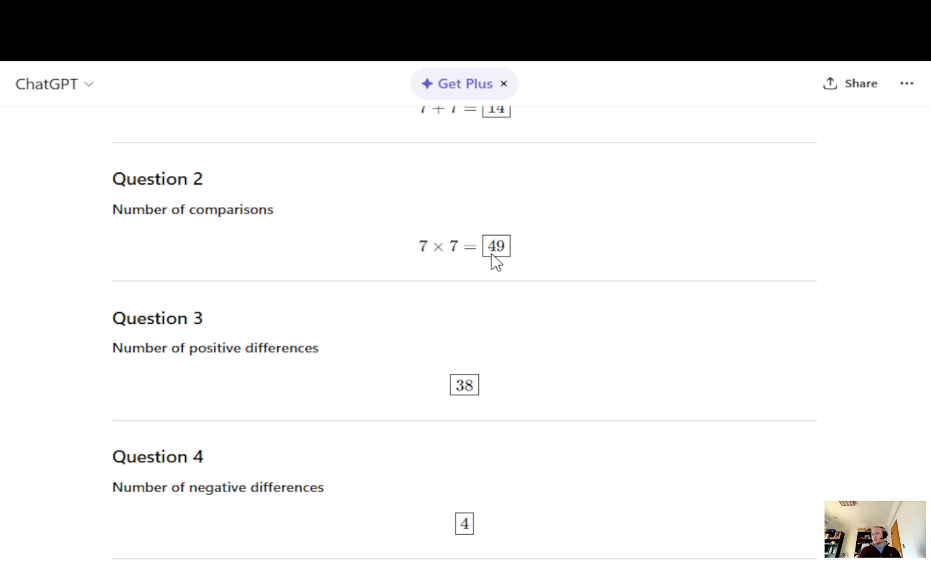
scroll(498, 264, "down", 2)
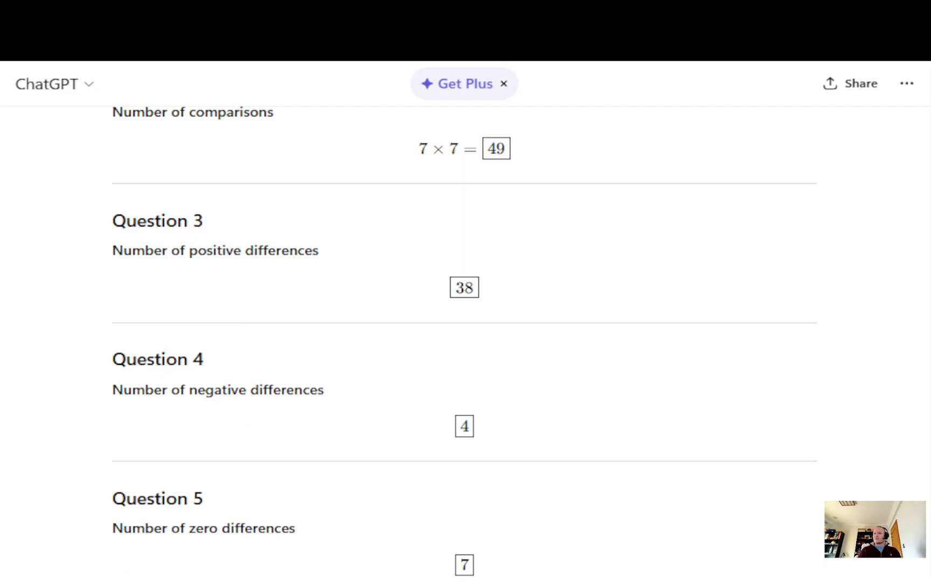
Step: Return to the prompt's group values and match the 2s and 5s shared by the control and experimental groups
scroll(922, 176, "up", 10)
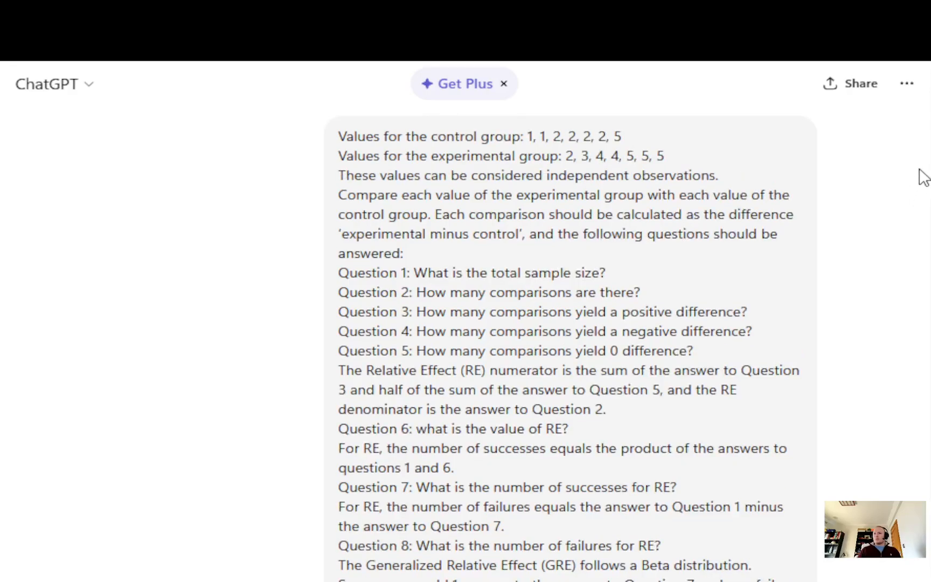
double_click(567, 157)
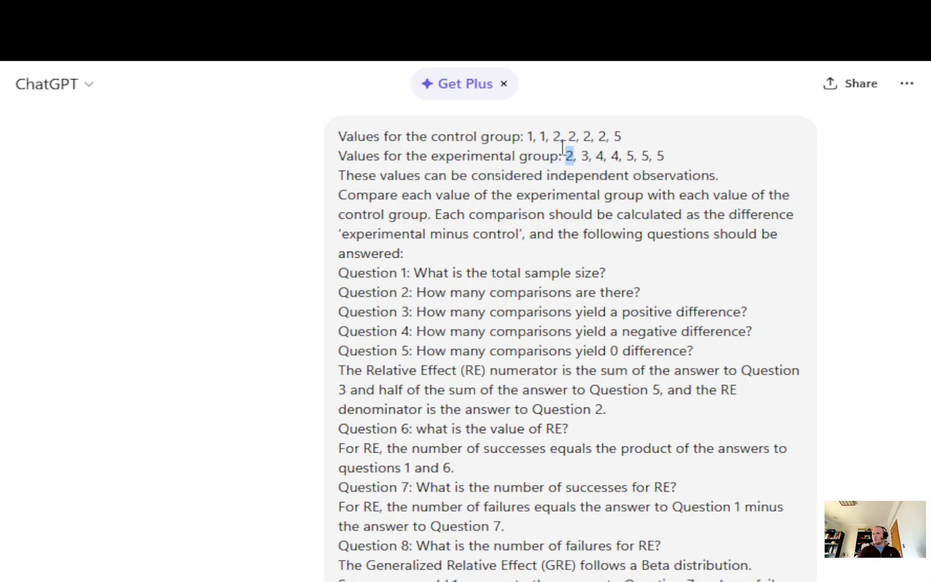
left_click_drag(553, 136, 606, 143)
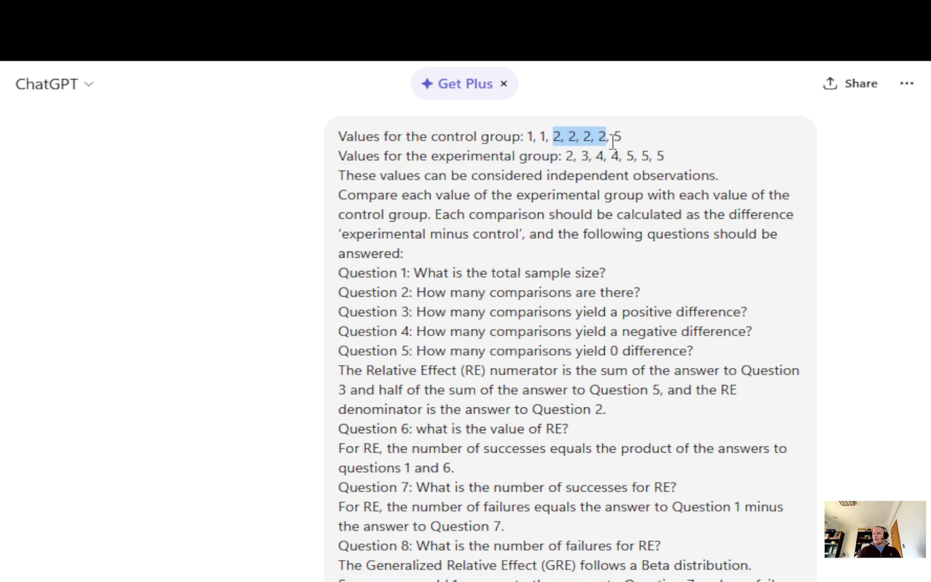
left_click_drag(615, 136, 665, 157)
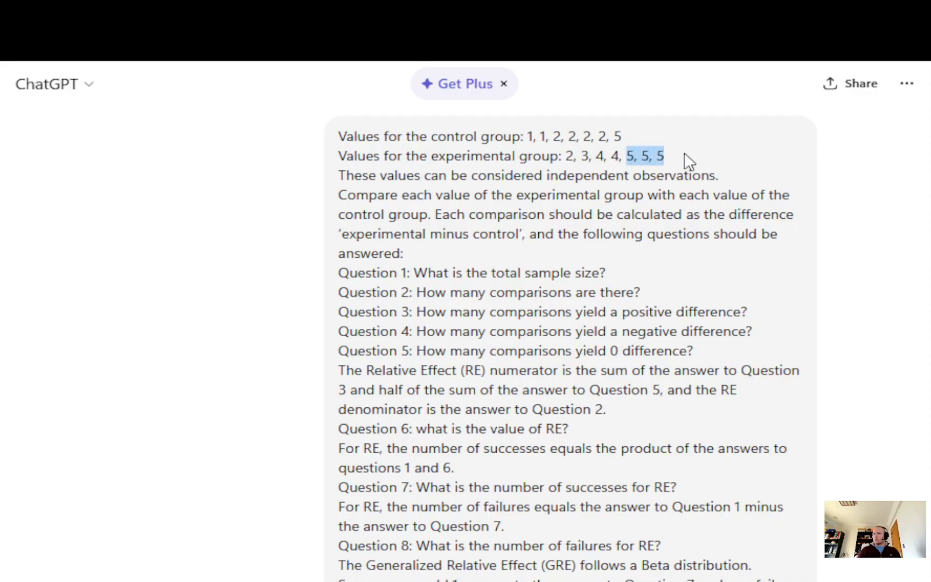
left_click(655, 147)
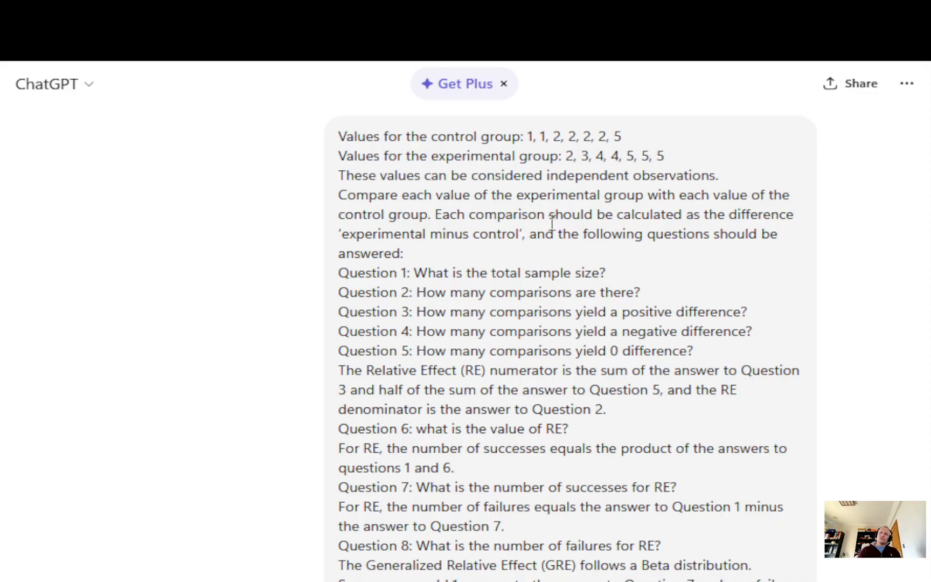
Step: Examine the answers to Questions 3 to 5 on the numbers of positive, negative and zero differences
scroll(572, 208, "down", 15)
scroll(520, 253, "down", 7)
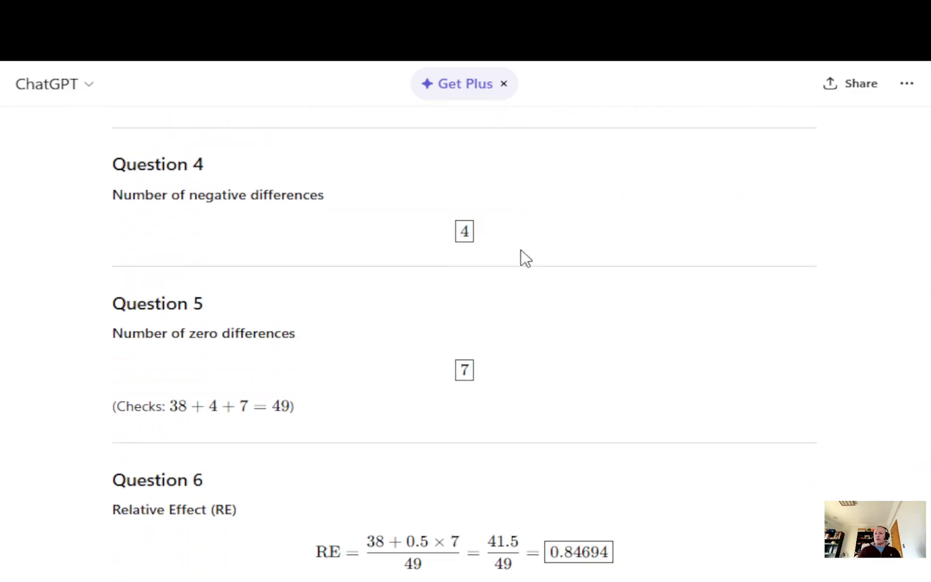
scroll(525, 259, "up", 8)
scroll(520, 257, "down", 5)
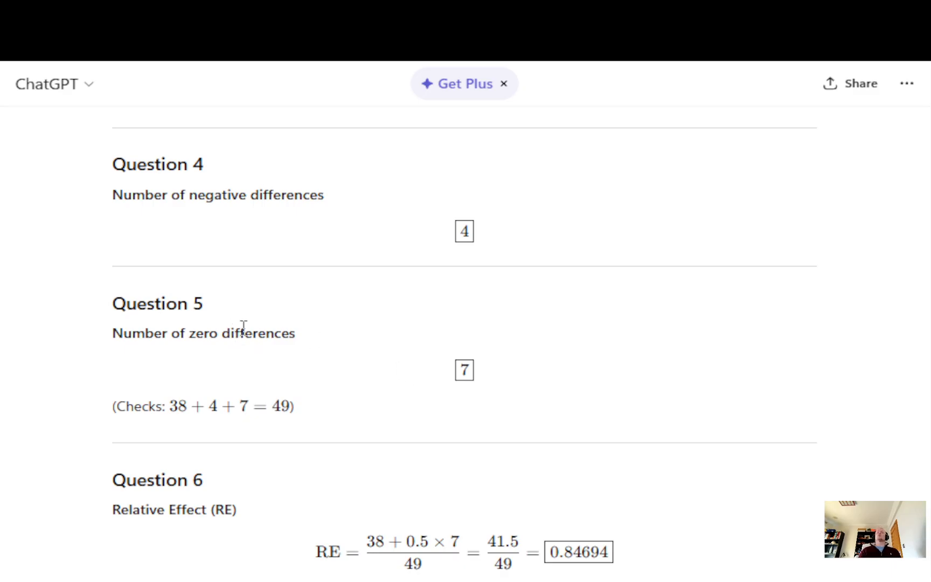
scroll(266, 328, "up", 4)
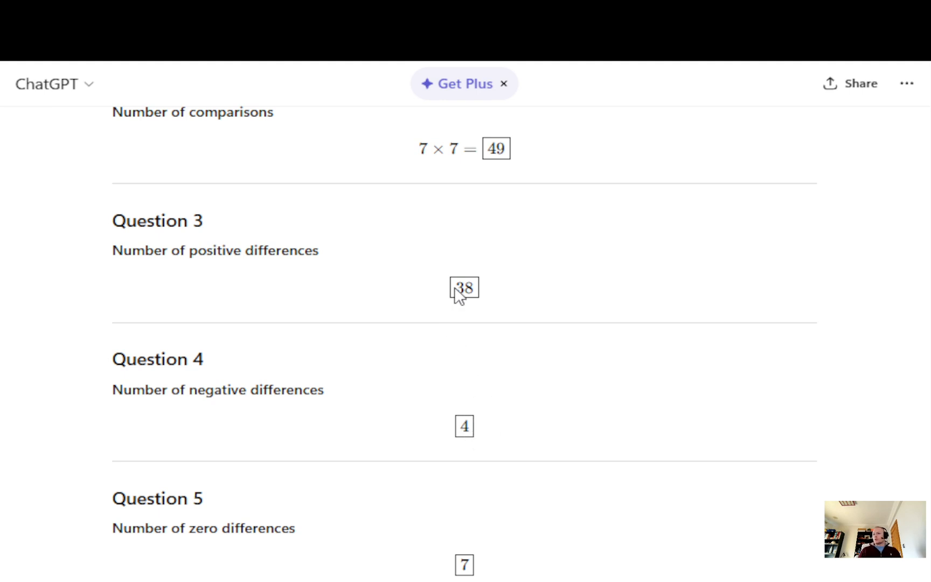
scroll(397, 299, "down", 2)
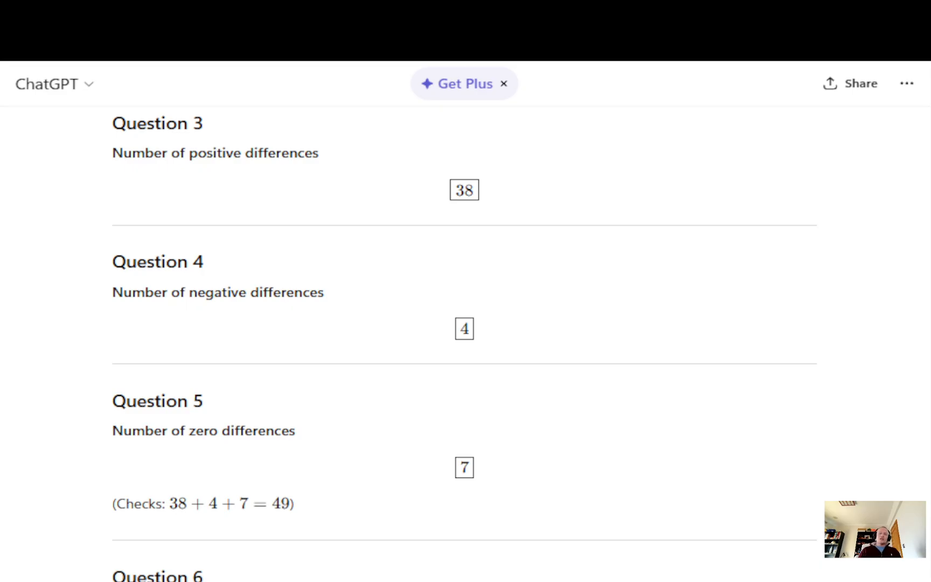
Step: Examine the answers to Questions 6 to 8: the Relative Effect calculation and its numbers of successes and failures
scroll(614, 539, "down", 4)
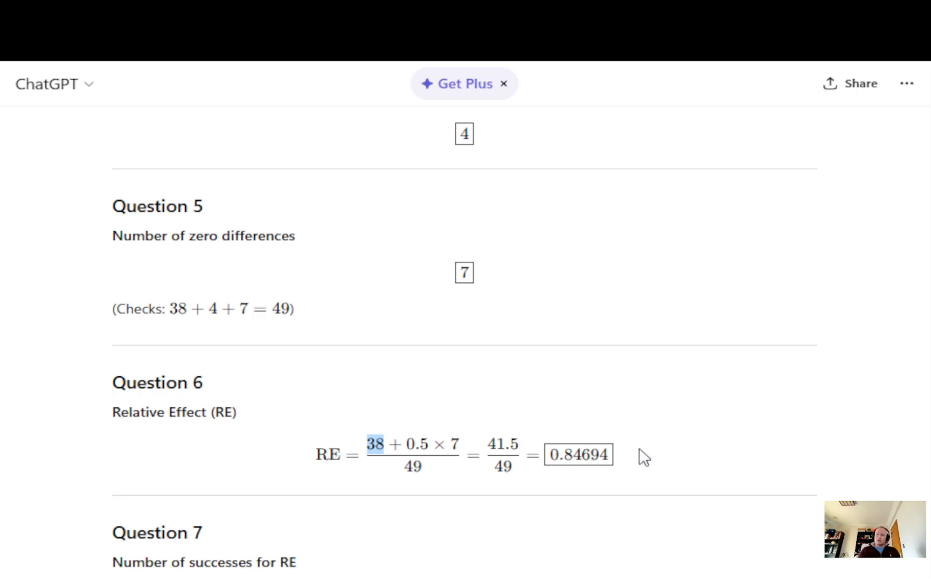
scroll(606, 456, "down", 2)
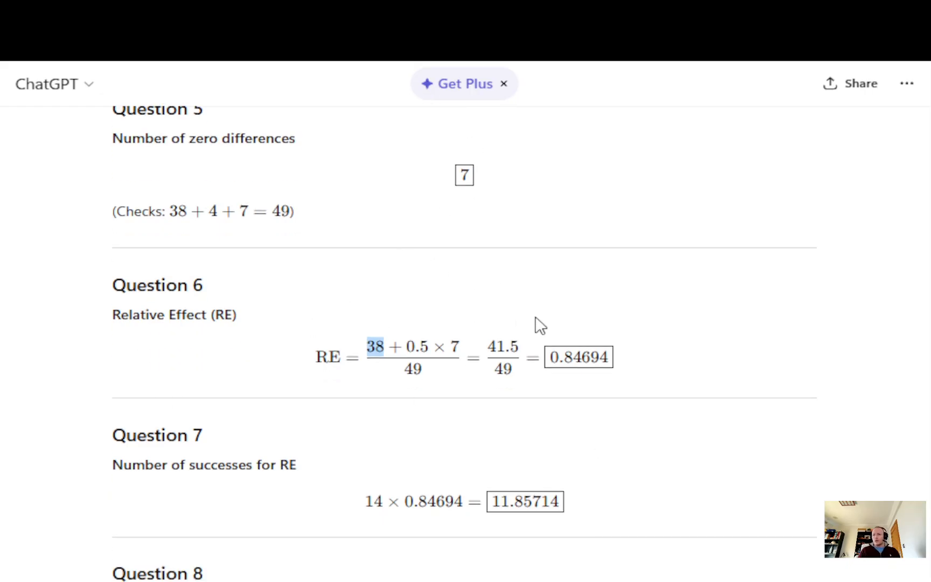
left_click(632, 349)
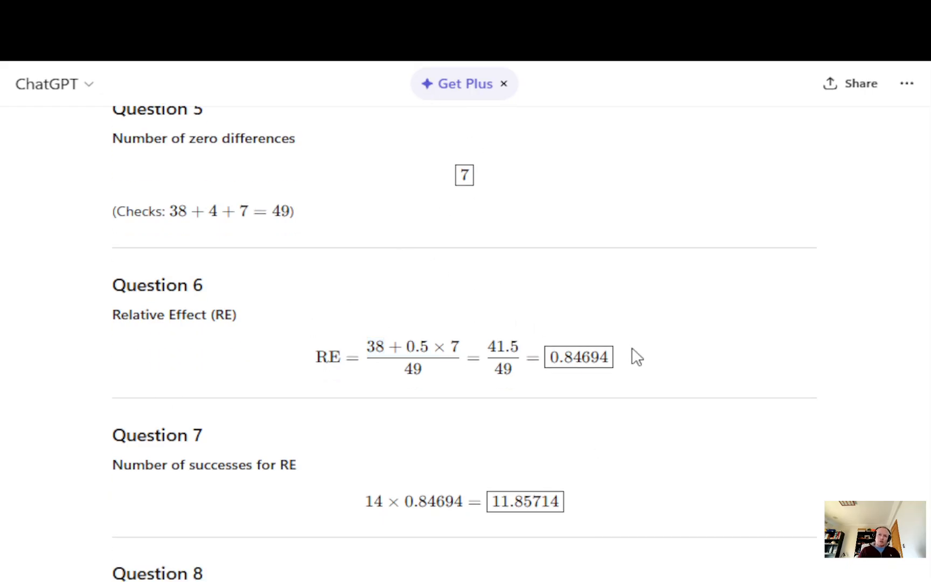
scroll(620, 375, "down", 2)
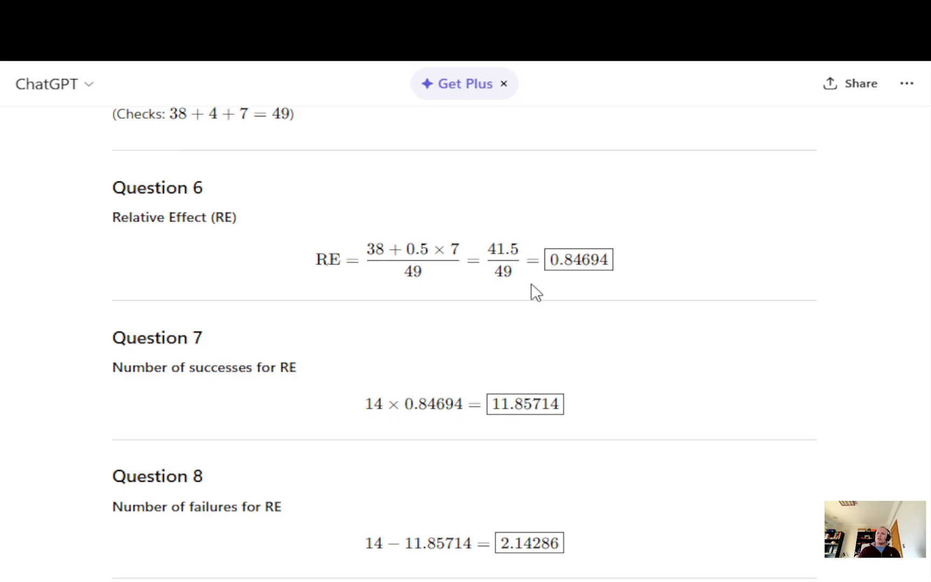
scroll(533, 323, "down", 3)
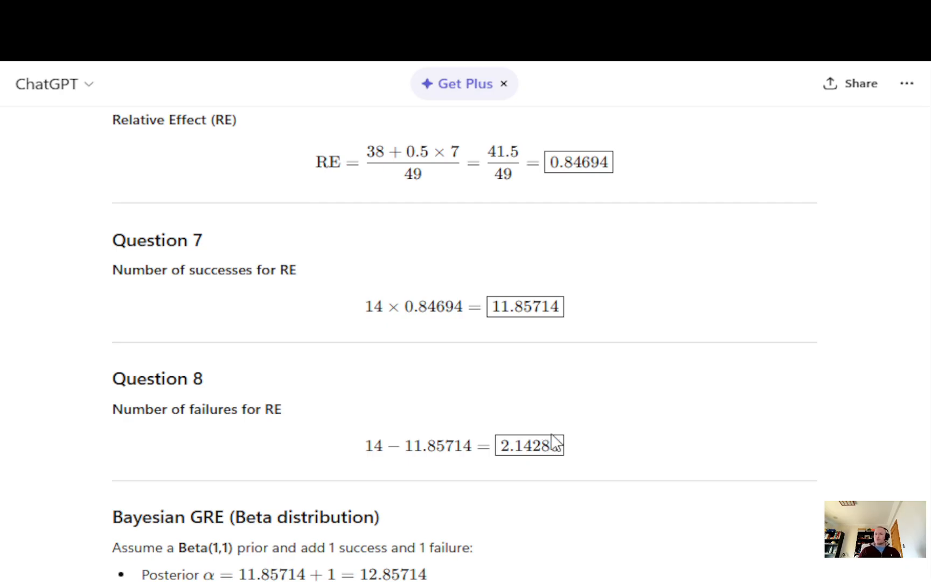
scroll(555, 443, "down", 2)
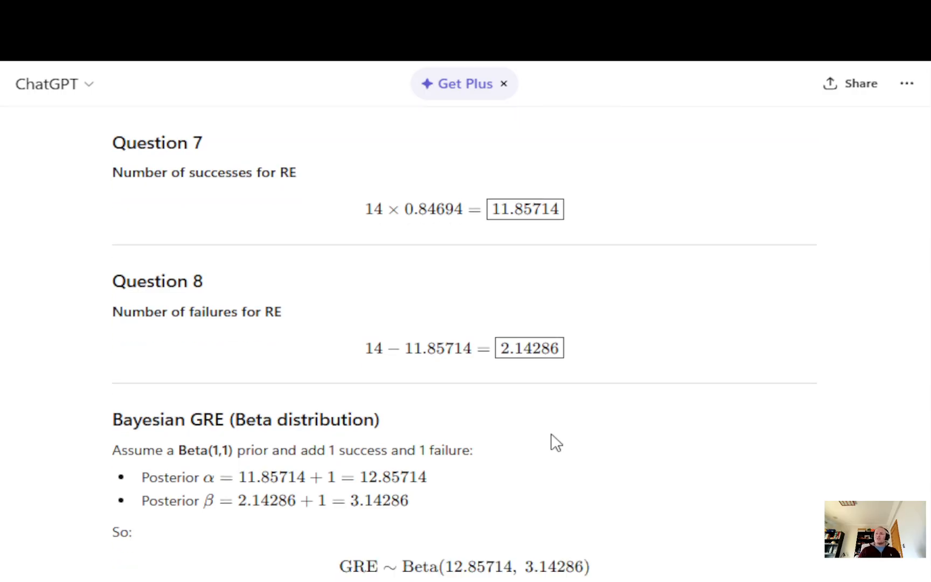
Step: Examine the Bayesian GRE section, highlighting the Beta(1,1) prior and the successes value used in the posterior alpha
scroll(555, 443, "down", 6)
scroll(557, 441, "up", 3)
scroll(557, 441, "down", 2)
scroll(561, 442, "down", 1)
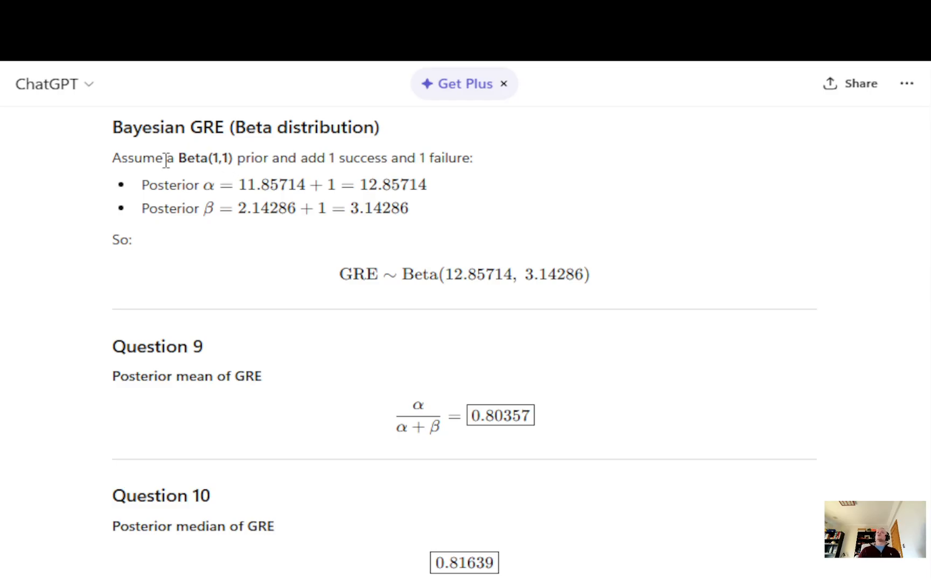
left_click_drag(178, 158, 269, 162)
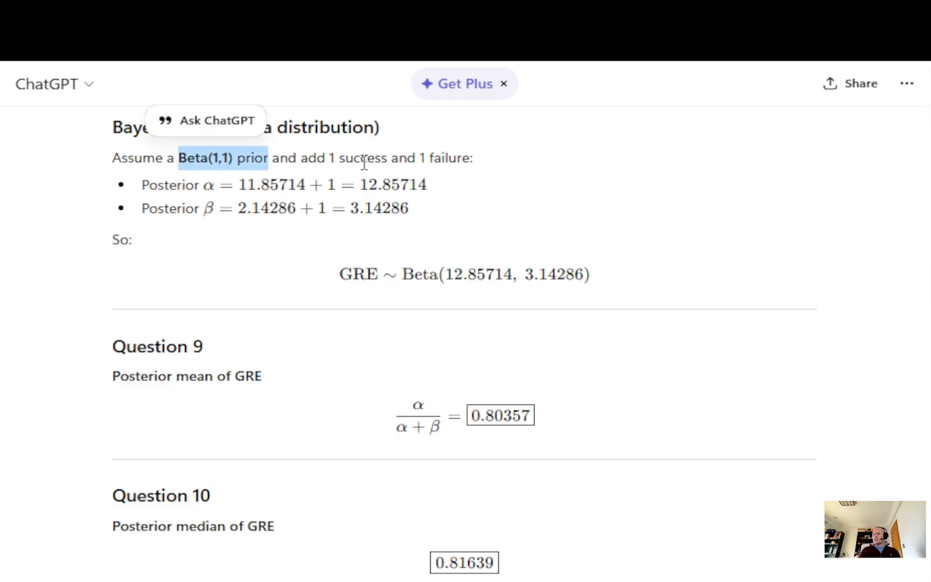
triple_click(476, 201)
left_click(271, 185)
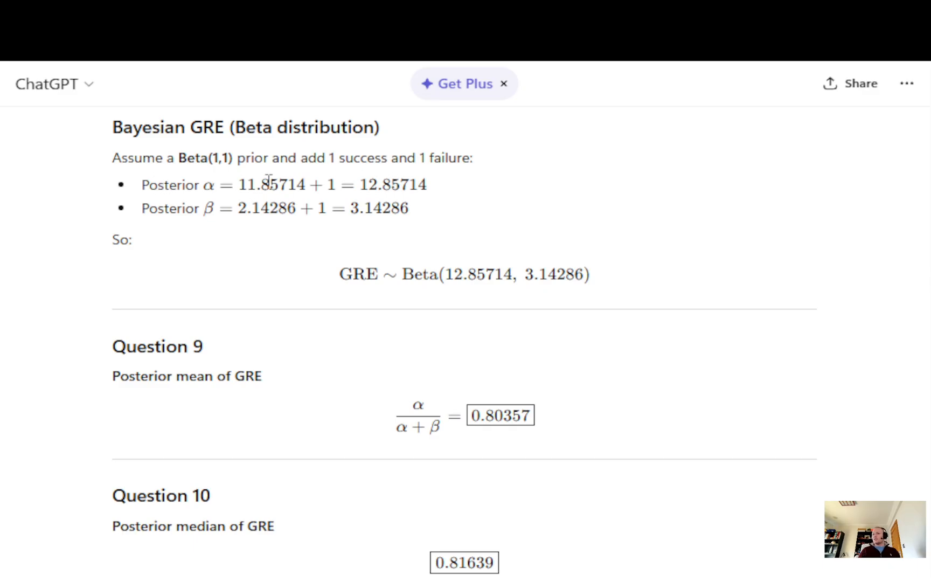
left_click_drag(244, 184, 302, 184)
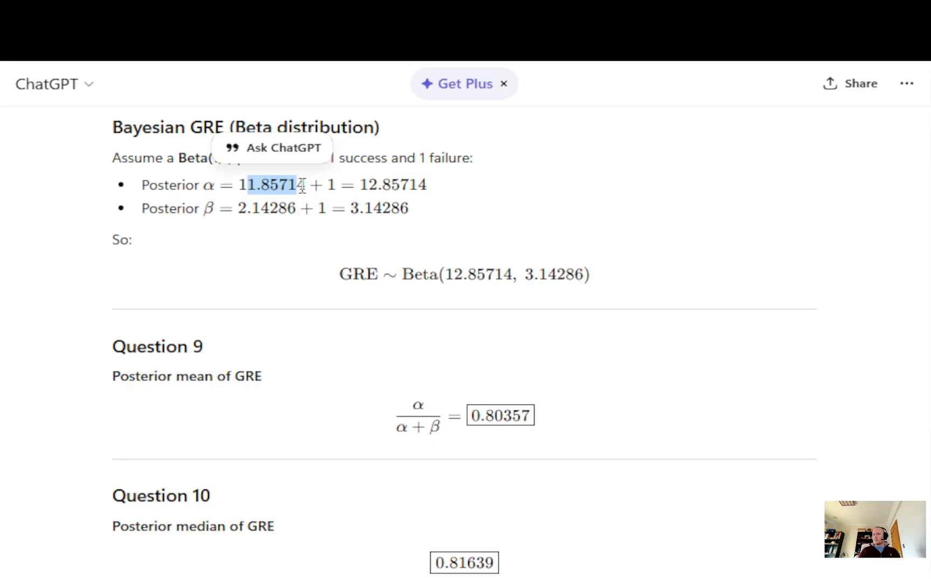
left_click(305, 184)
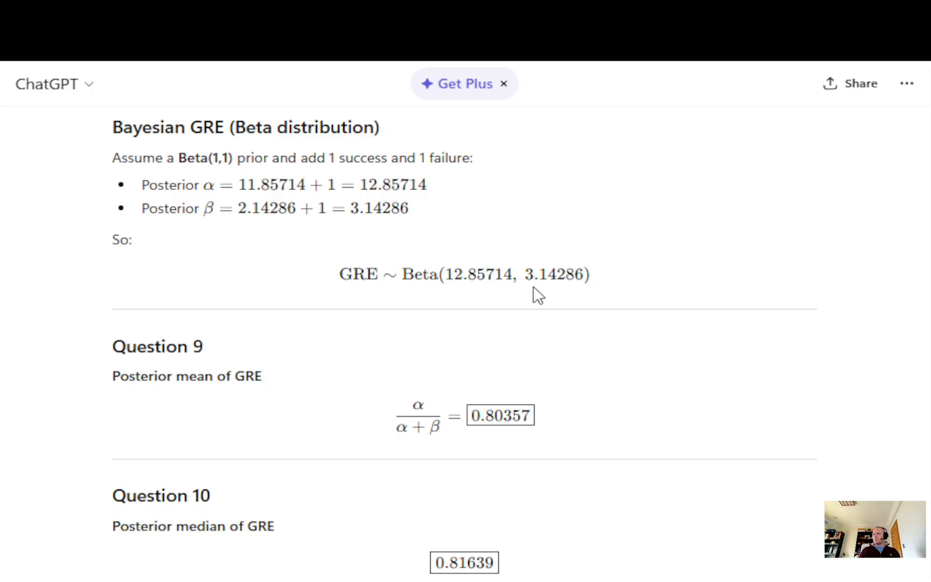
Step: Read the answers to Questions 9 to 13 on the GRE's posterior mean, posterior median and 95%, 90% and 89% credible intervals
scroll(490, 325, "down", 1)
scroll(489, 325, "down", 2)
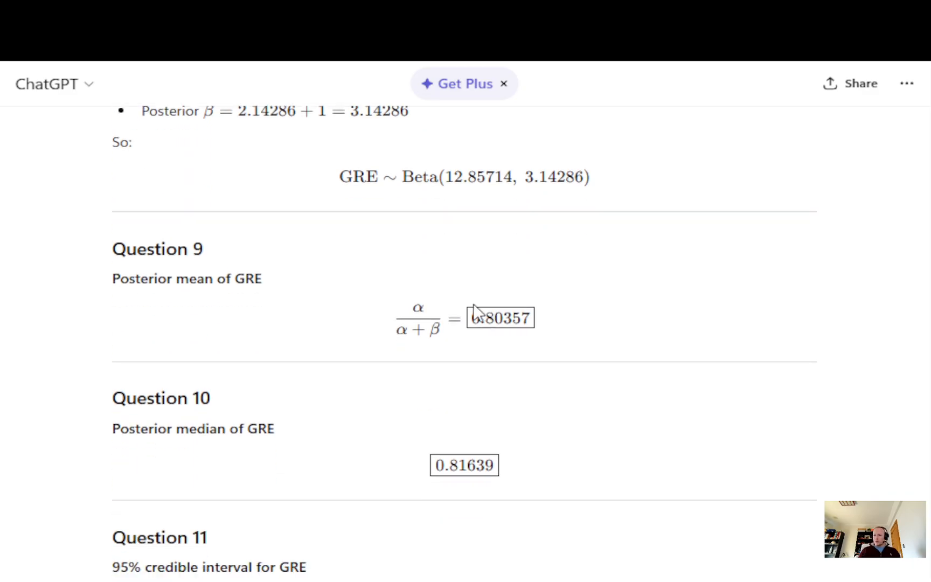
scroll(470, 312, "down", 4)
scroll(523, 317, "up", 2)
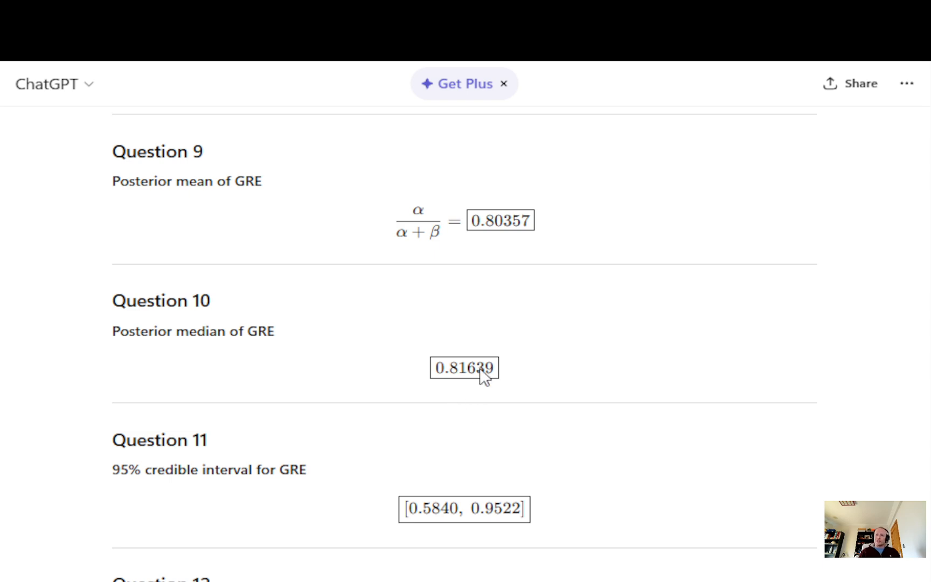
scroll(170, 503, "down", 3)
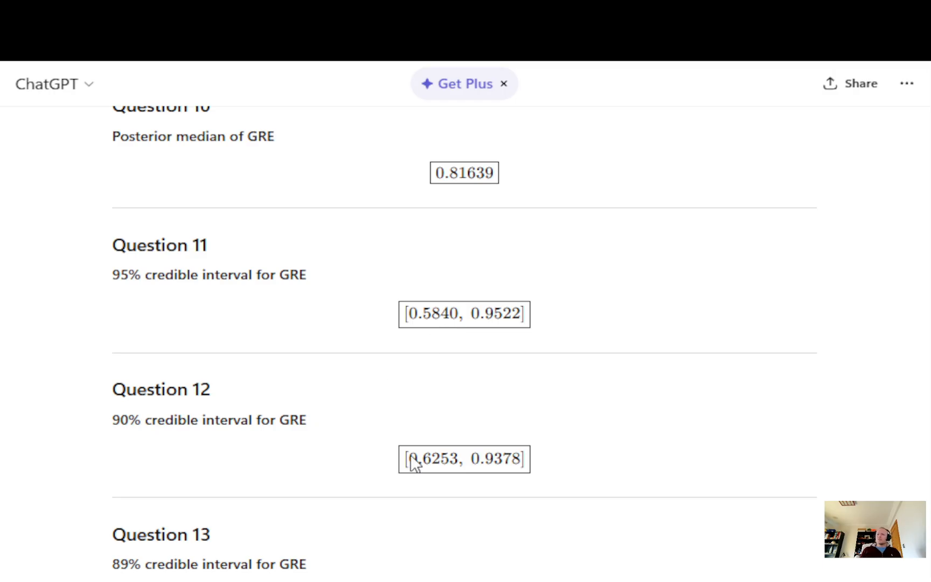
scroll(414, 449, "down", 3)
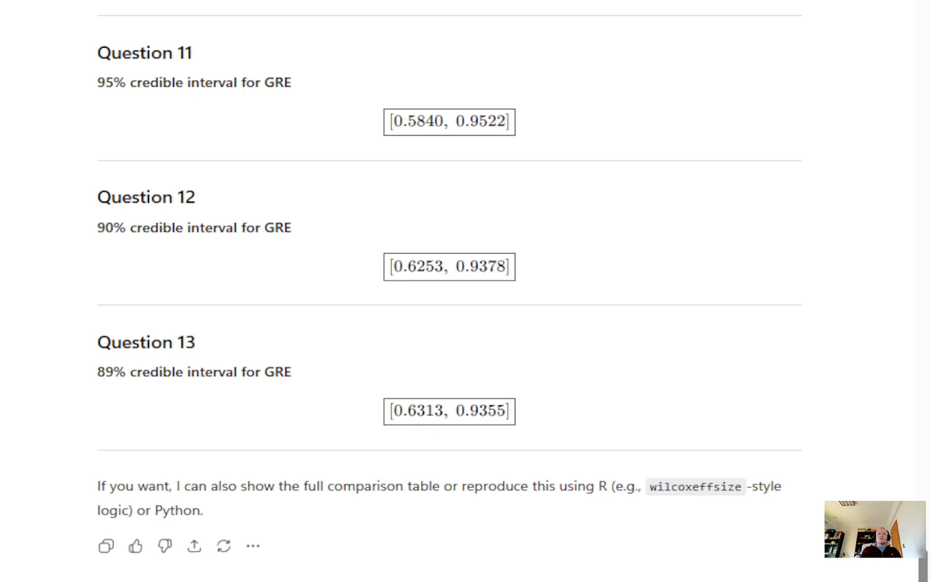
Step: Reply to the closing offer with "yes, the full comparison table" and send the message
scroll(466, 290, "down", 3)
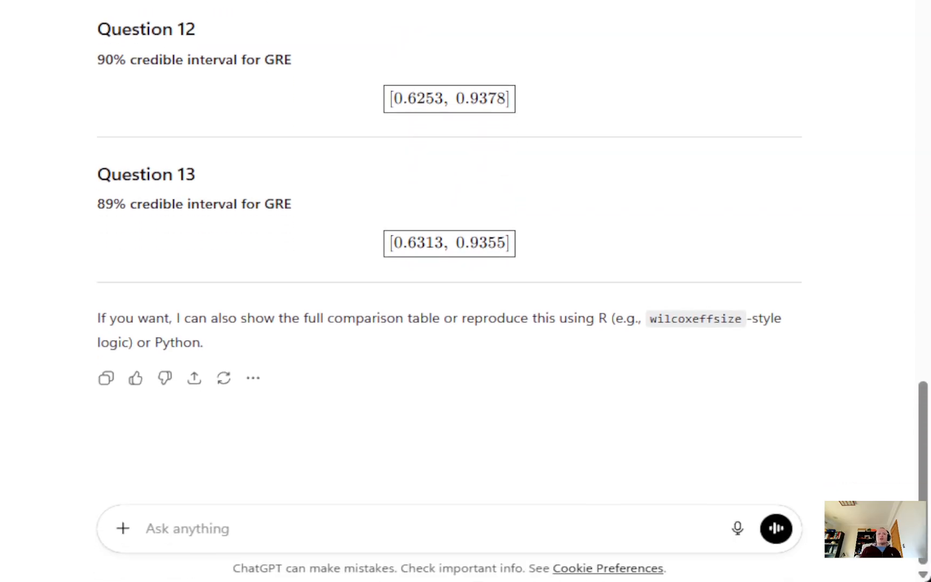
left_click(276, 526)
type("yes, the full ")
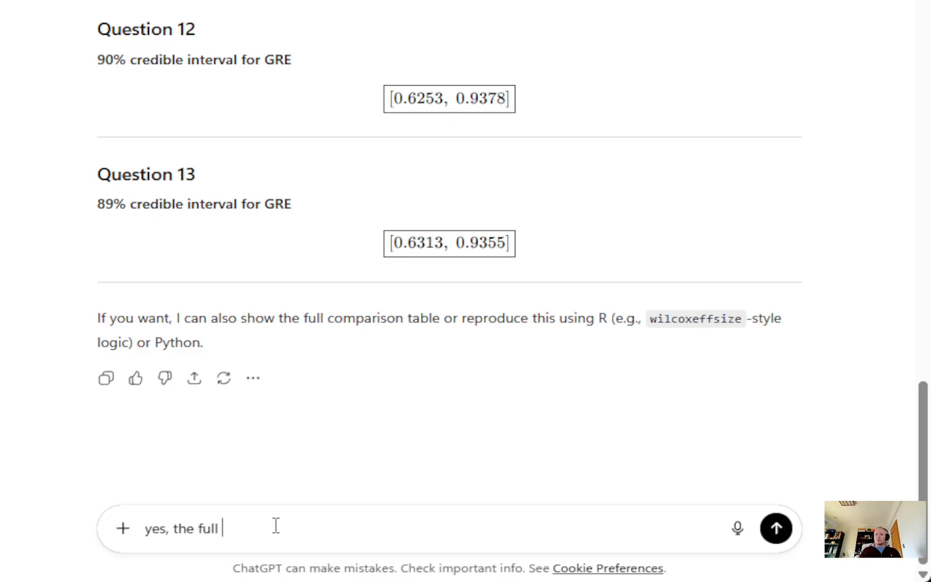
type("comparison table")
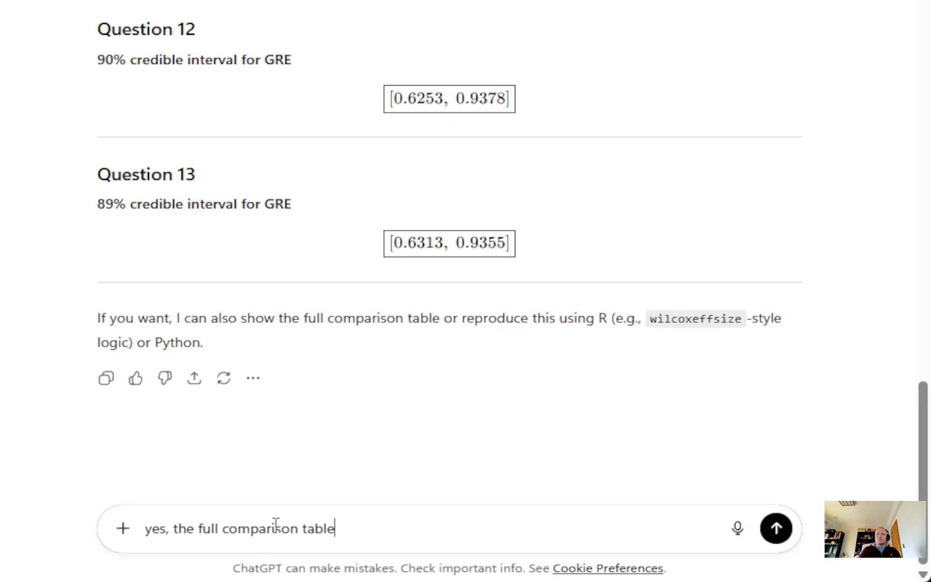
key("Return")
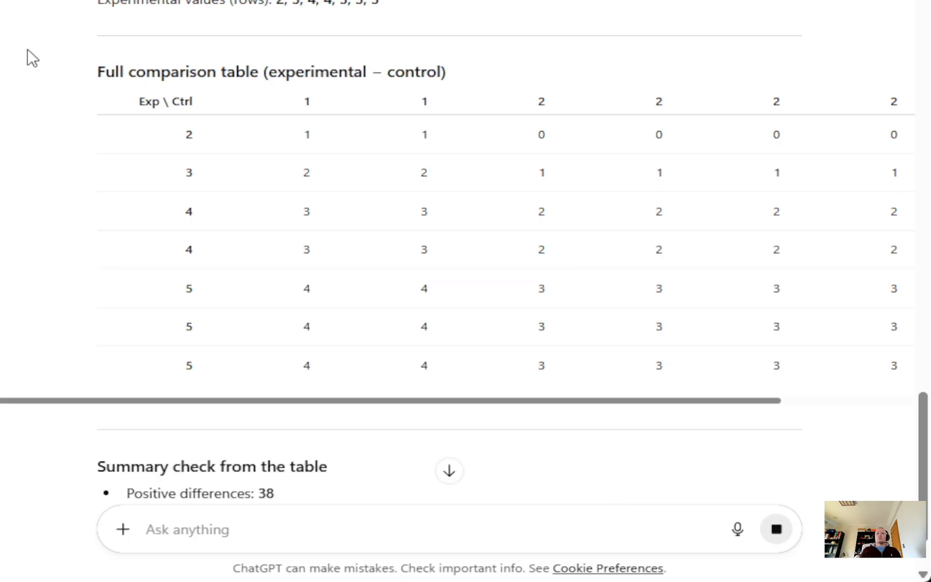
Step: Examine the full comparison table through its last control column, and highlight the first six control values listed above it
left_click_drag(433, 401, 557, 415)
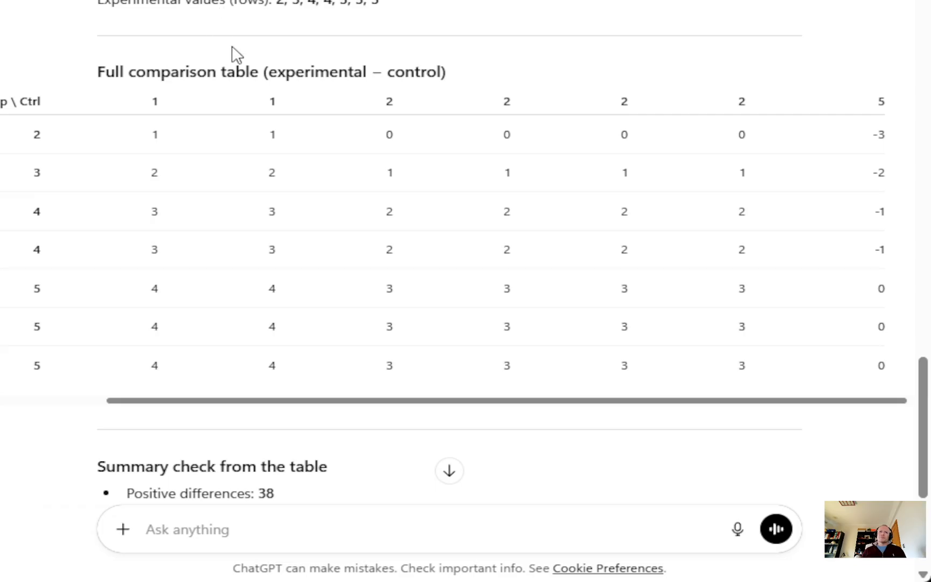
scroll(236, 59, "up", 2)
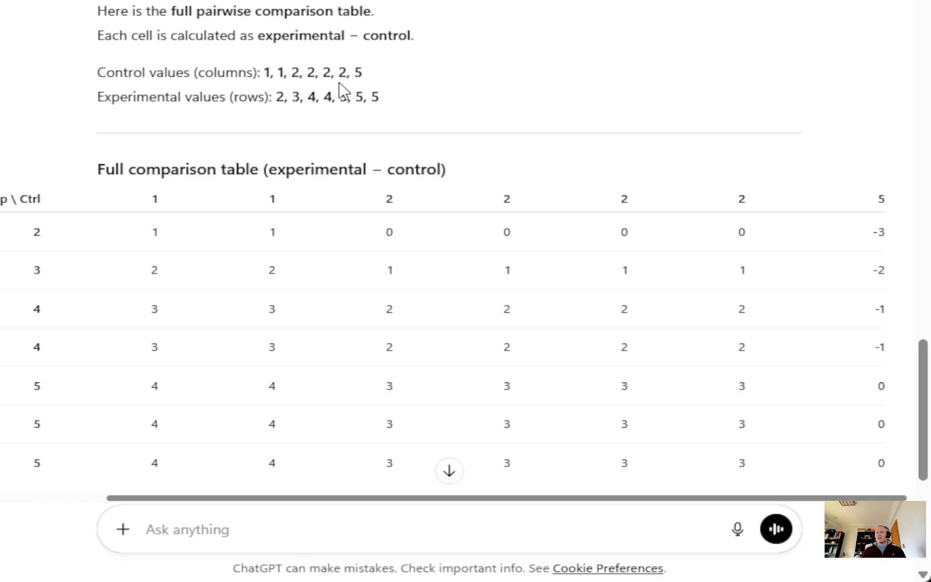
left_click_drag(352, 72, 266, 74)
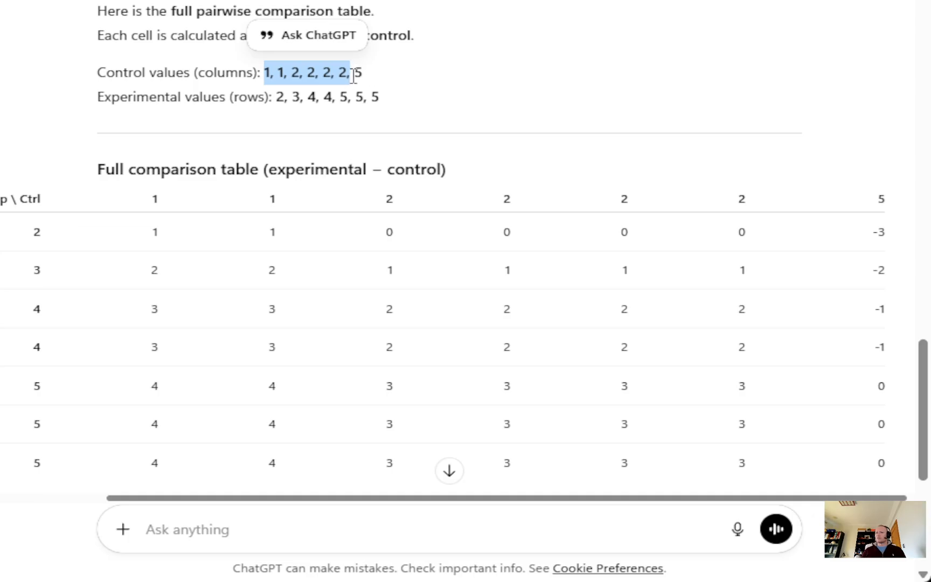
left_click(372, 80)
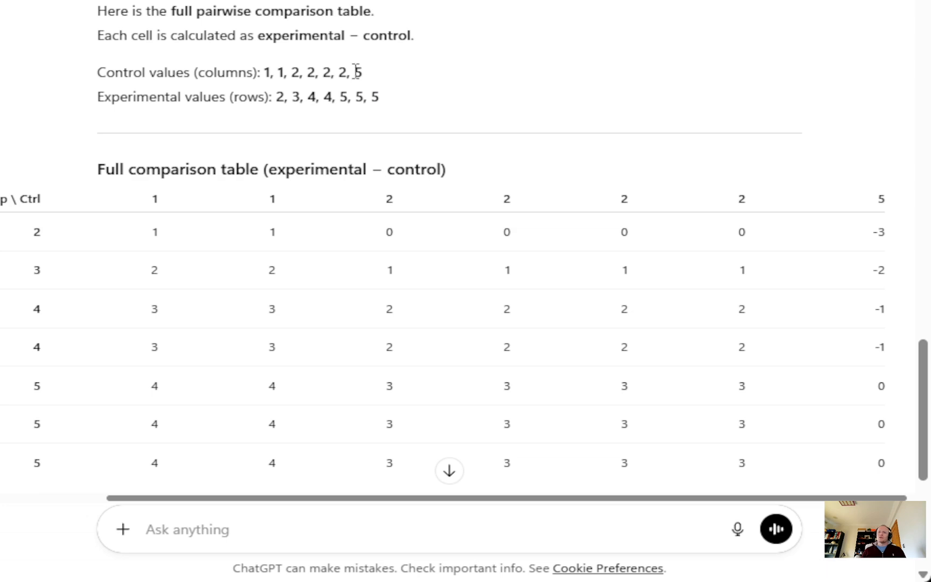